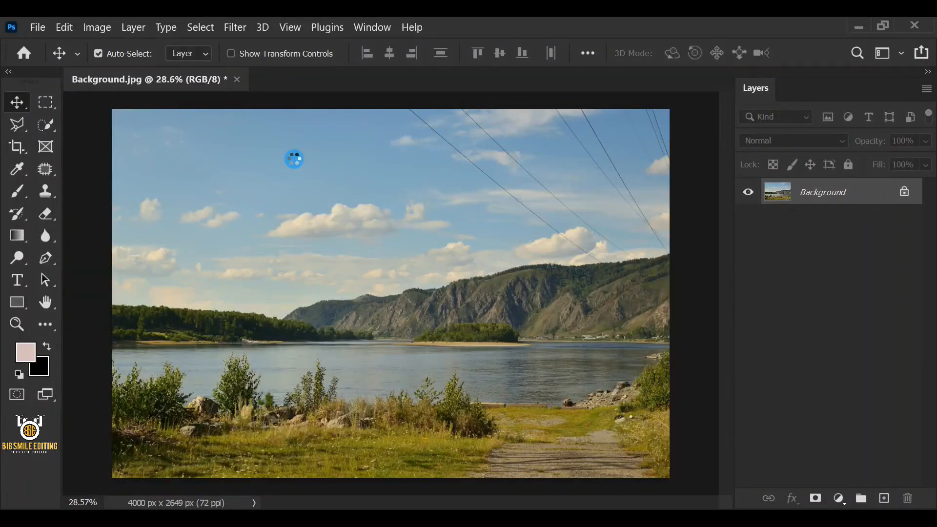
Place the Model image at the centre of the landscape background and select its subject automatically
mouse_move(425, 292)
left_mouse_down()
mouse_move(438, 292)
mouse_move(420, 288)
left_mouse_up()
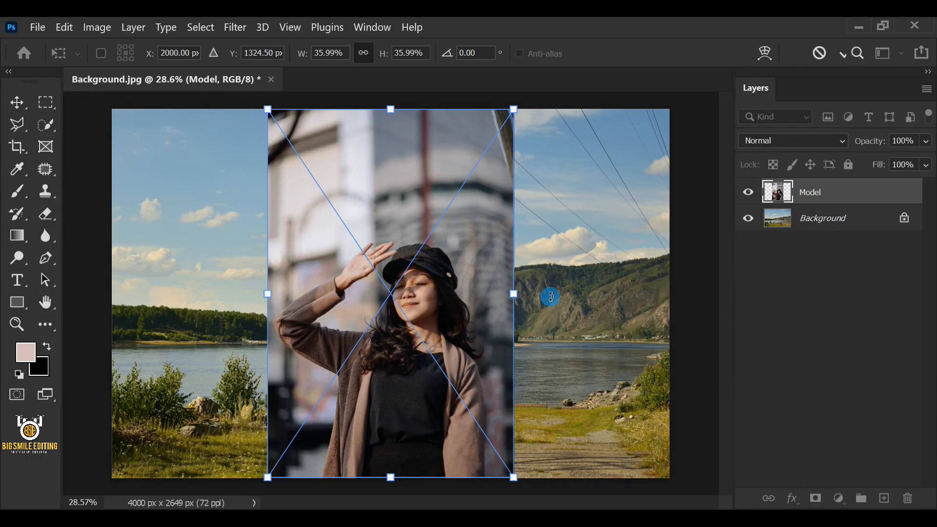
key("Return")
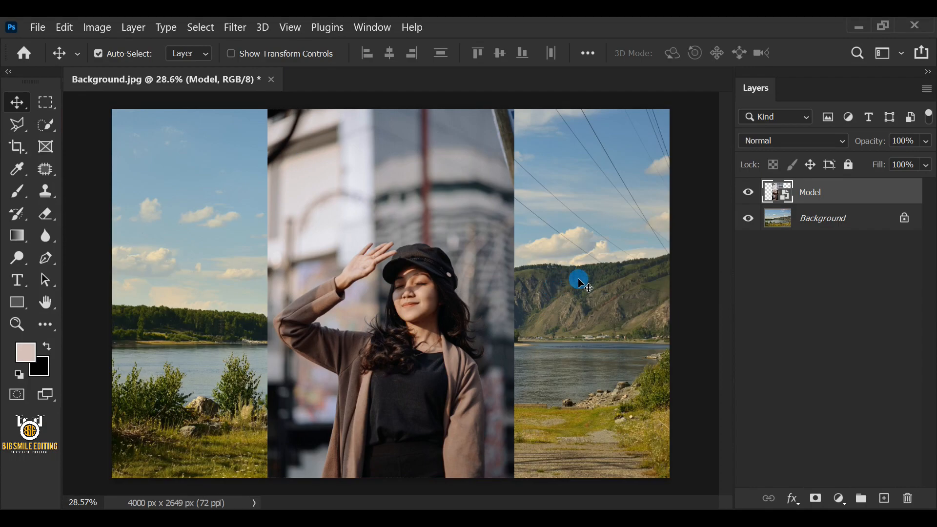
left_click(202, 28)
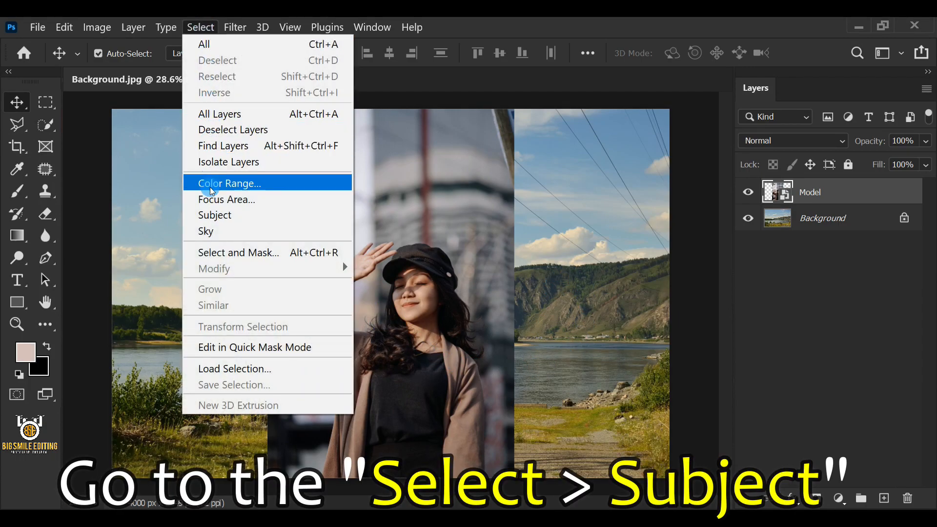
left_click(333, 213)
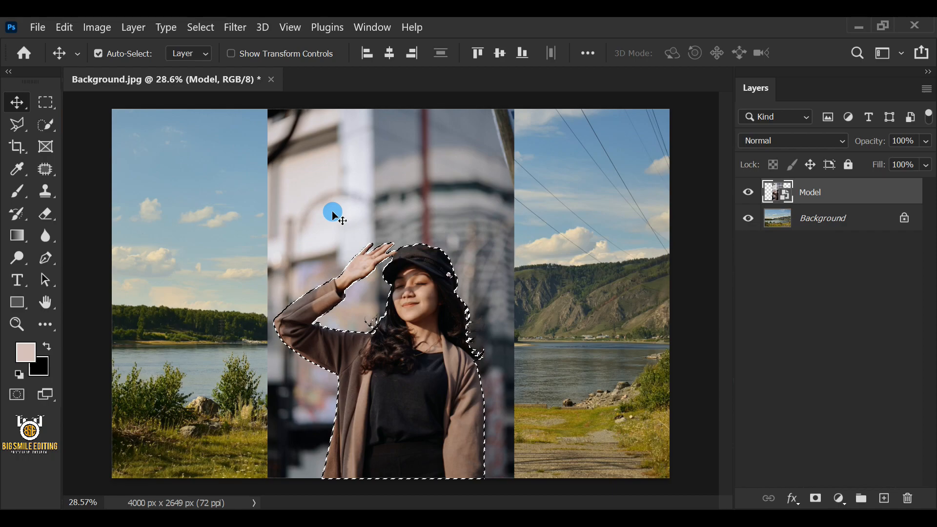
Open the subject selection in Select and Mask and preview it as Overlay at 100% opacity
left_click(200, 28)
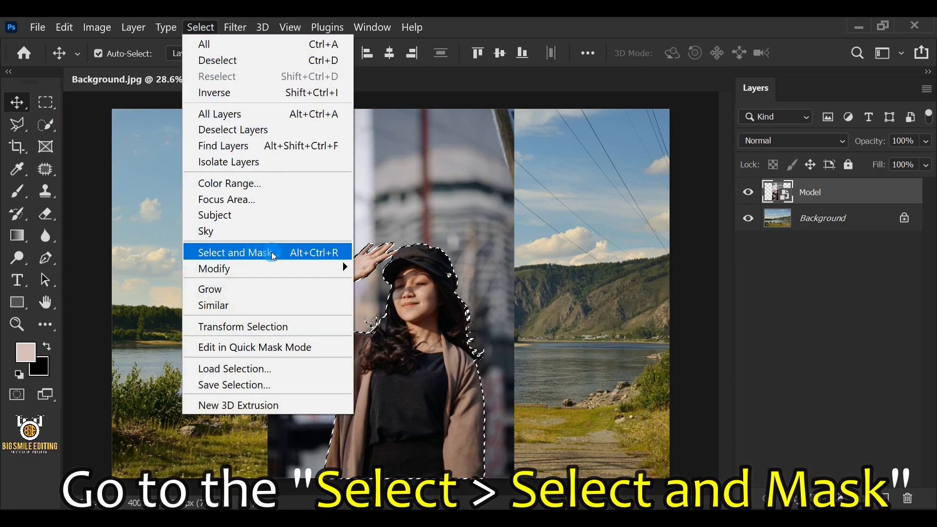
left_click(304, 253)
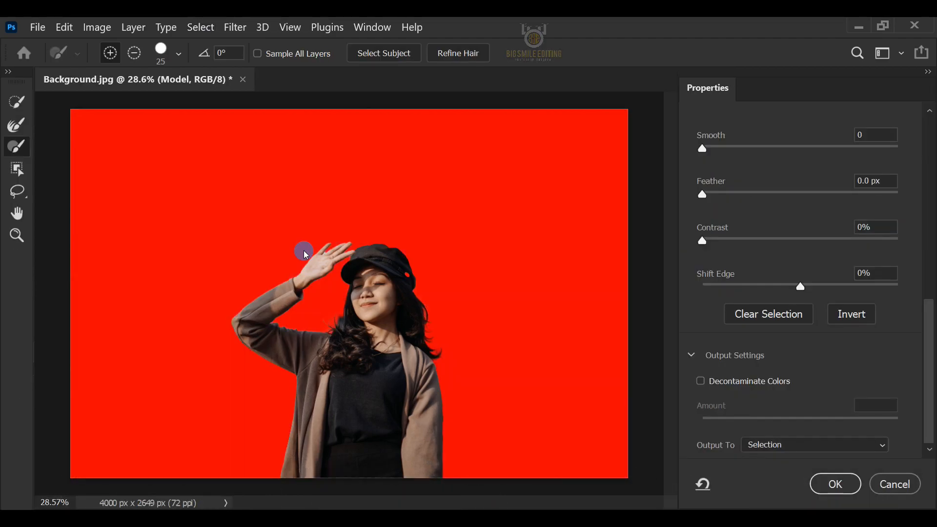
scroll(303, 251, "up", 4)
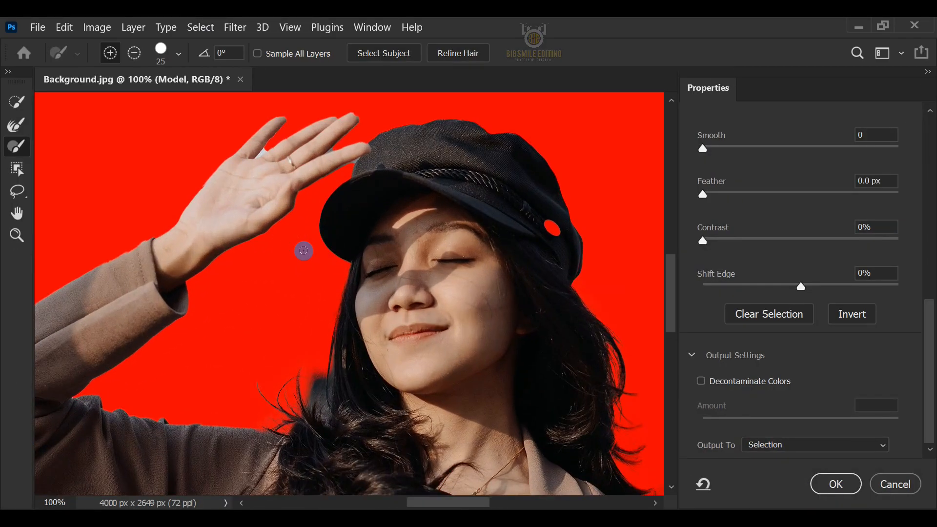
left_click_drag(355, 435, 344, 371)
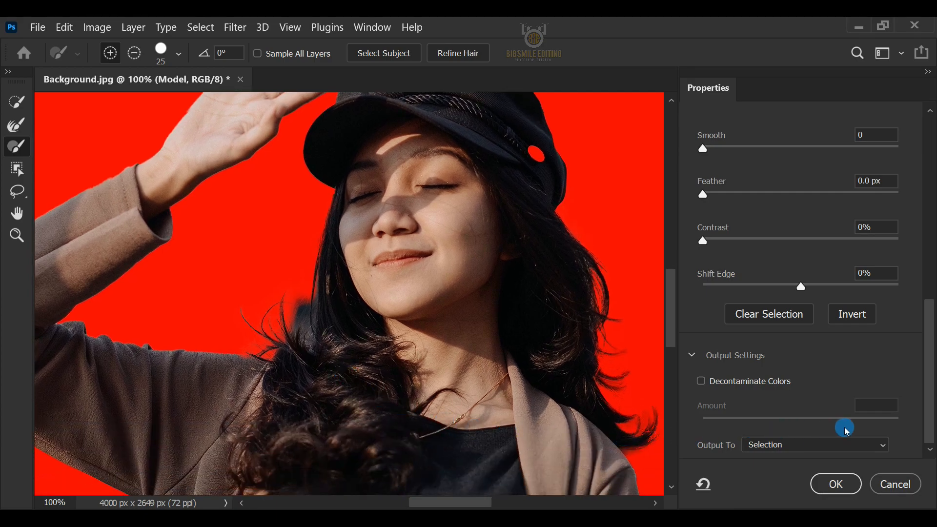
left_click_drag(927, 416, 928, 207)
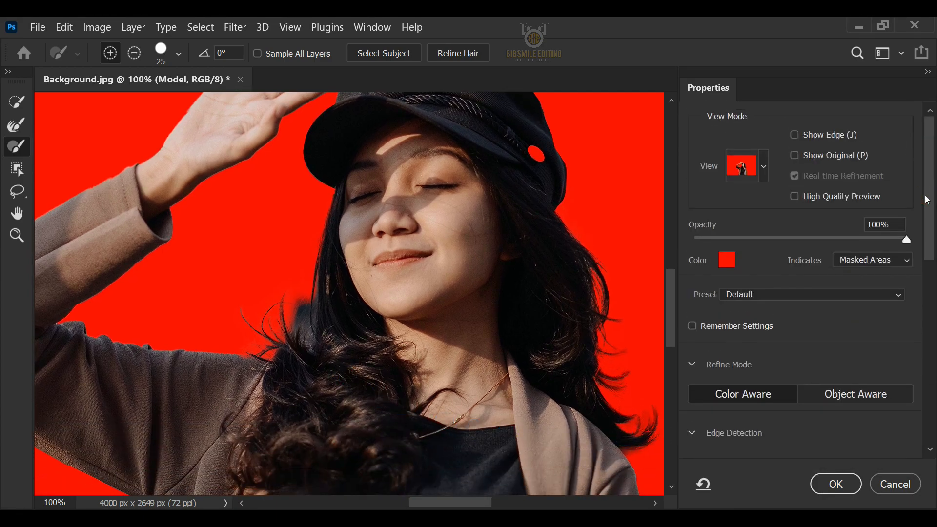
left_click(764, 165)
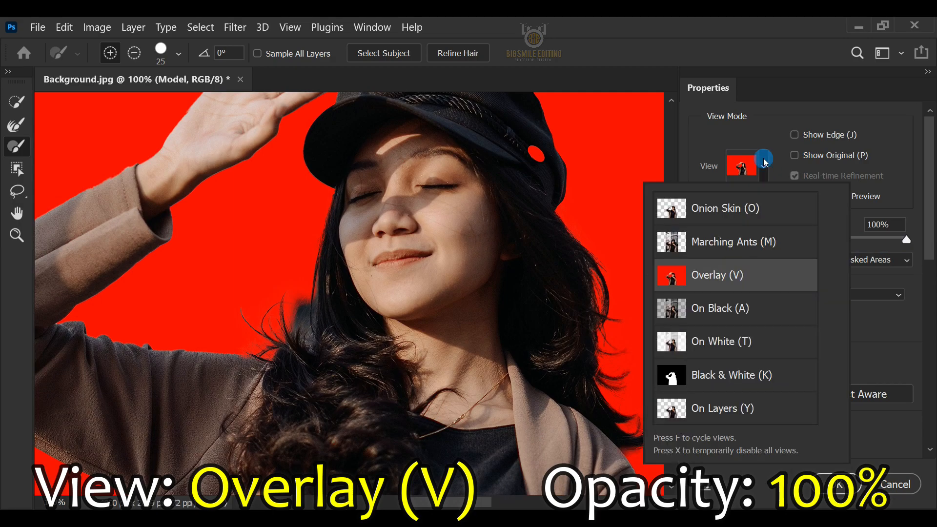
left_click(695, 276)
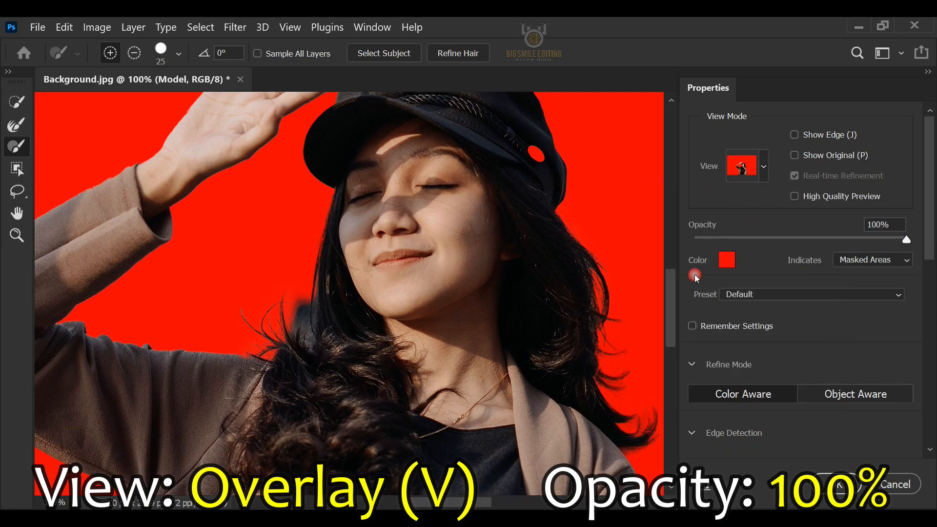
left_click_drag(842, 238, 911, 240)
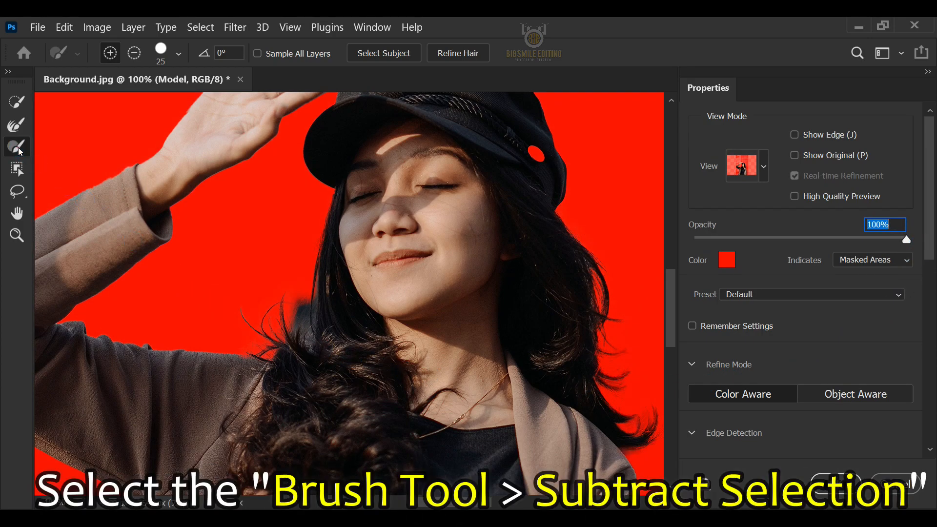
Subtract the leftover background patch beside the model's hair, and refine the hair edge there with the Refine Edge Brush at size 45
left_click(130, 53)
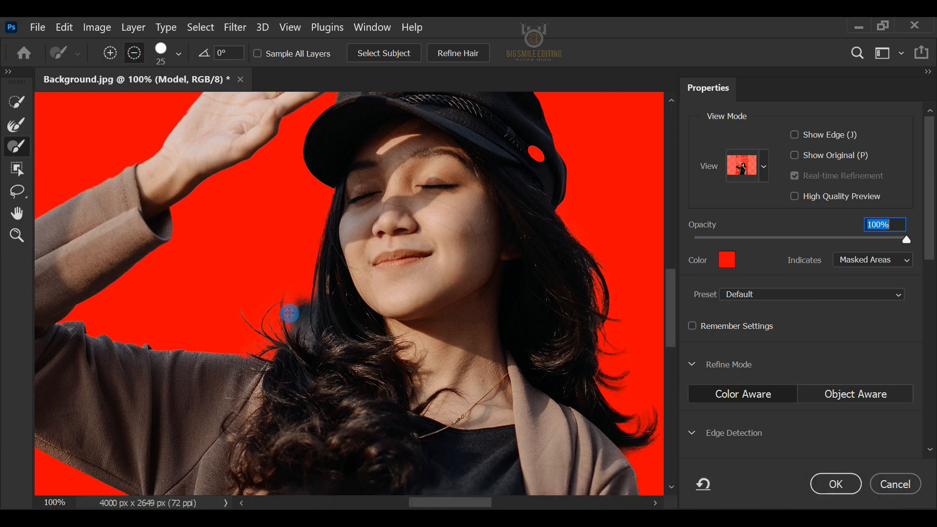
left_click_drag(293, 295, 304, 337)
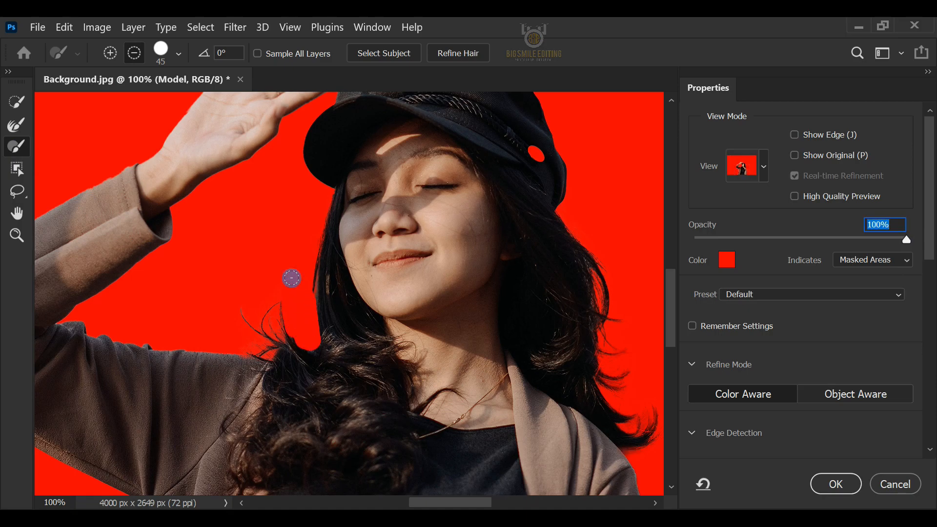
left_click(17, 123)
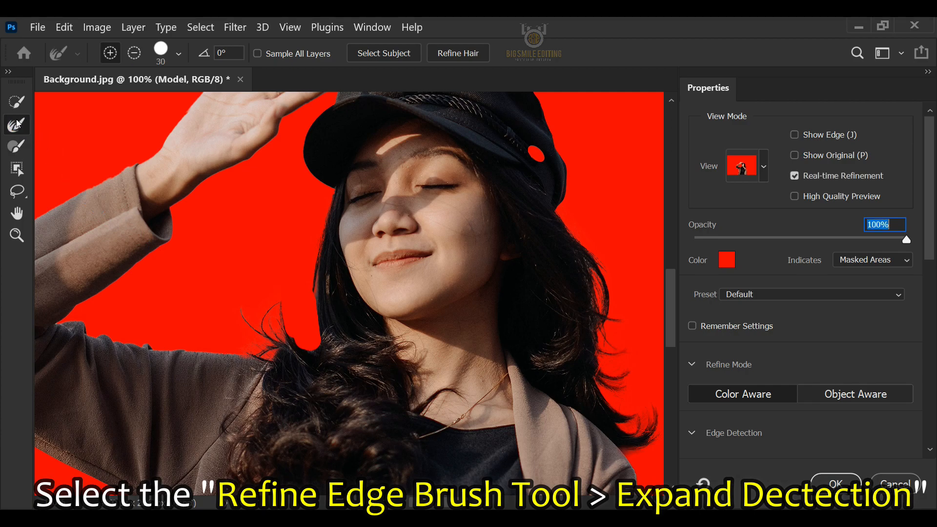
left_click(108, 53)
mouse_move(294, 301)
left_mouse_down()
mouse_move(307, 283)
mouse_move(315, 344)
mouse_move(289, 329)
mouse_move(303, 345)
mouse_move(317, 302)
left_mouse_up()
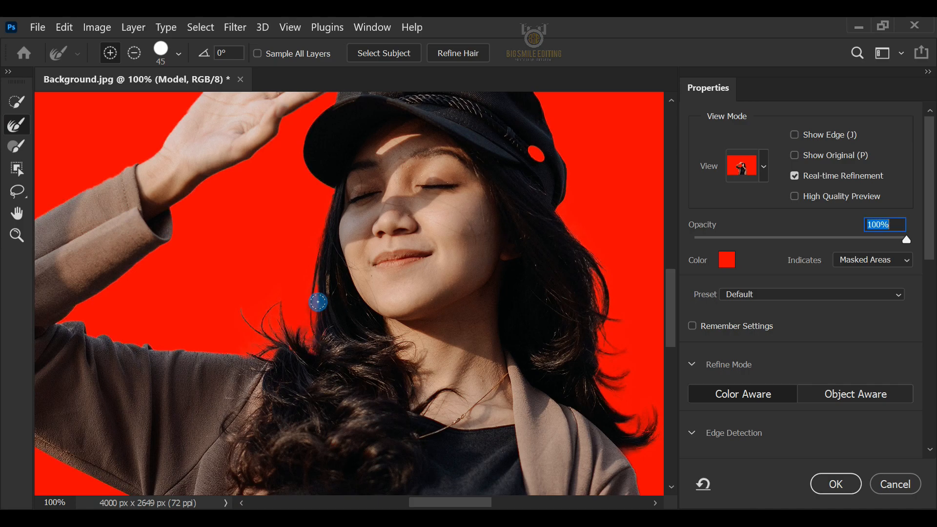
Add the missing round button on the model's hat back to the selection with the Brush tool
left_click_drag(435, 293, 339, 287)
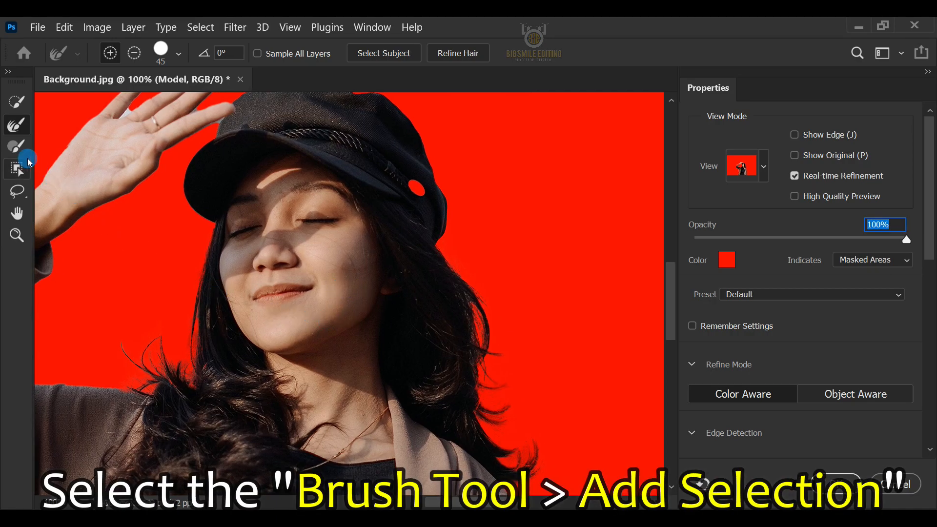
left_click(17, 148)
left_click(111, 54)
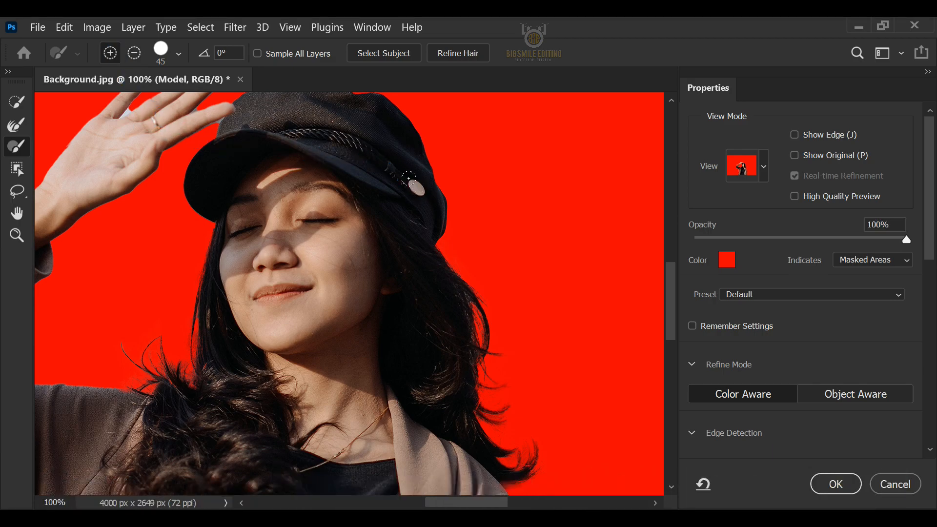
key("alt")
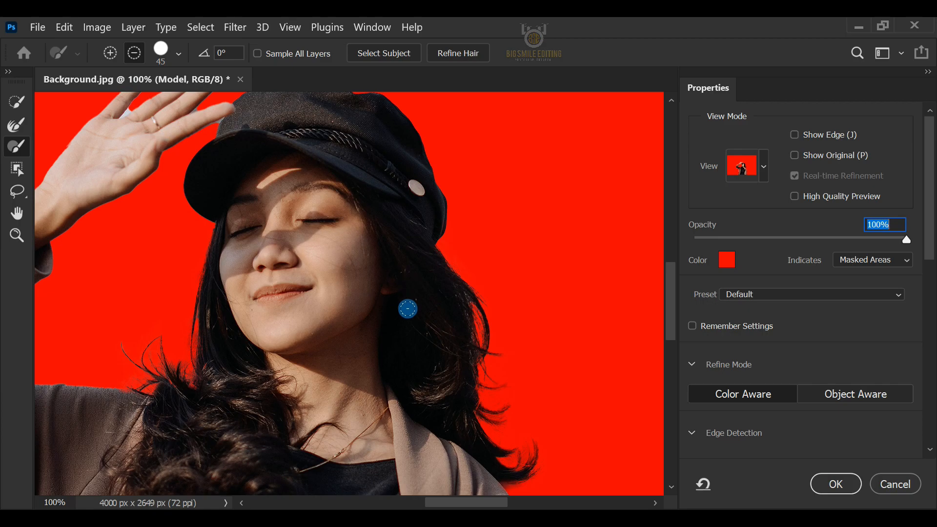
Output the refined selection to a New Layer and apply Select and Mask
key("ctrl+minus")
key("ctrl+minus")
key("ctrl+minus")
key("ctrl+minus")
key("ctrl+minus")
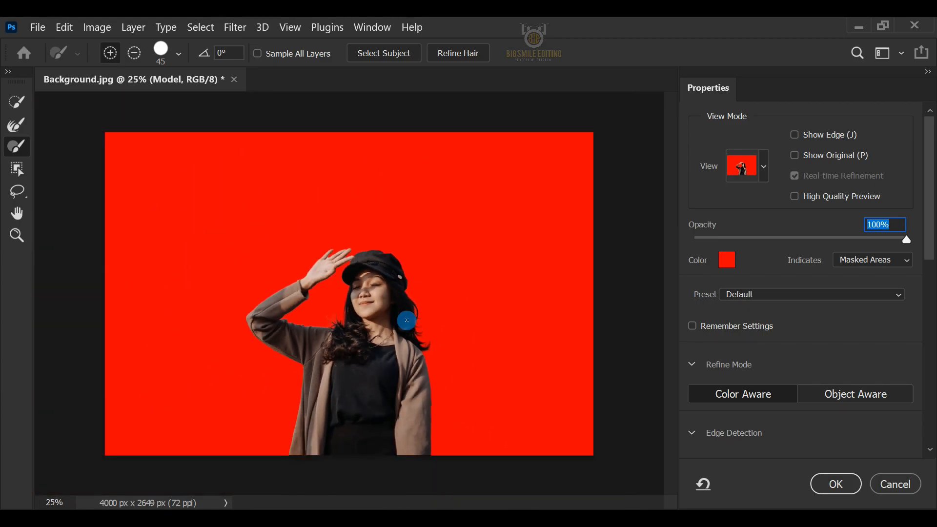
key("ctrl+plus")
key("ctrl+minus")
scroll(929, 254, "down", 1)
left_click_drag(933, 267, 931, 435)
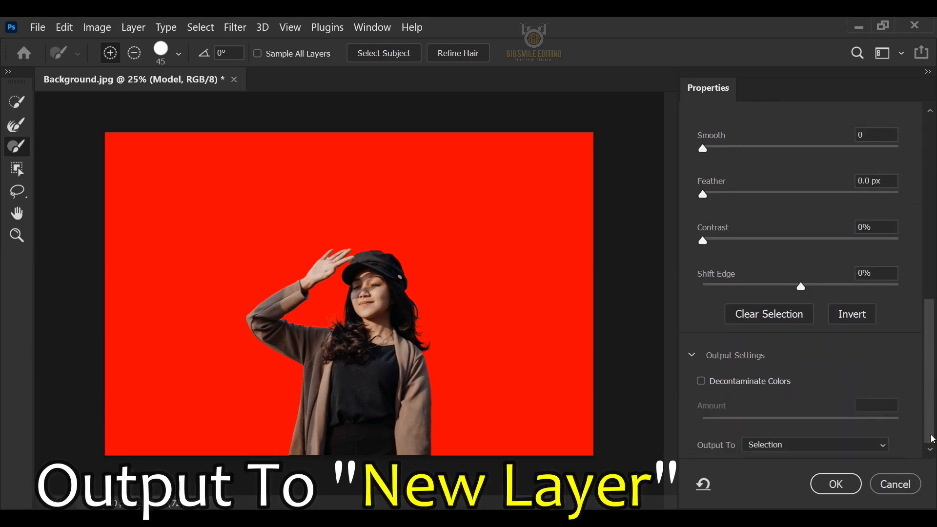
left_click(888, 446)
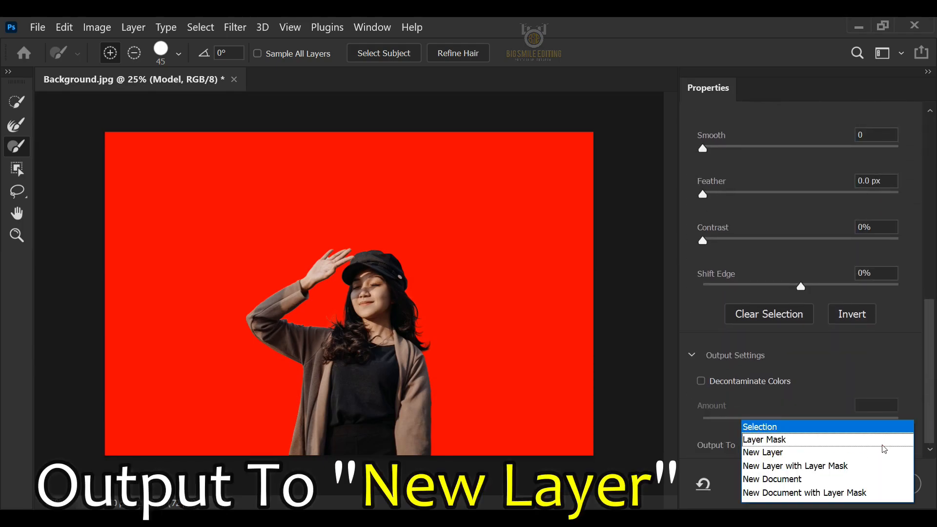
left_click(777, 452)
left_click(830, 486)
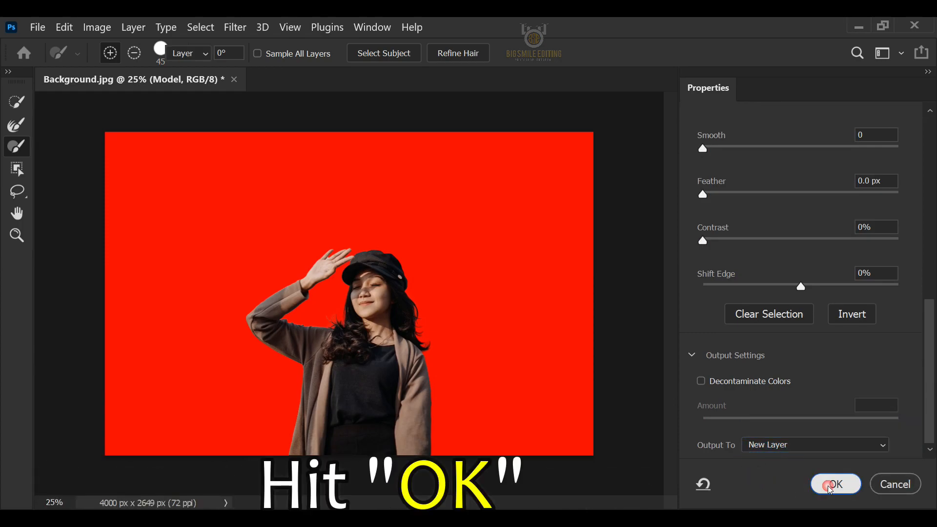
Delete the hidden original Model layer, keeping the cut-out copy
scroll(603, 394, "up", 1)
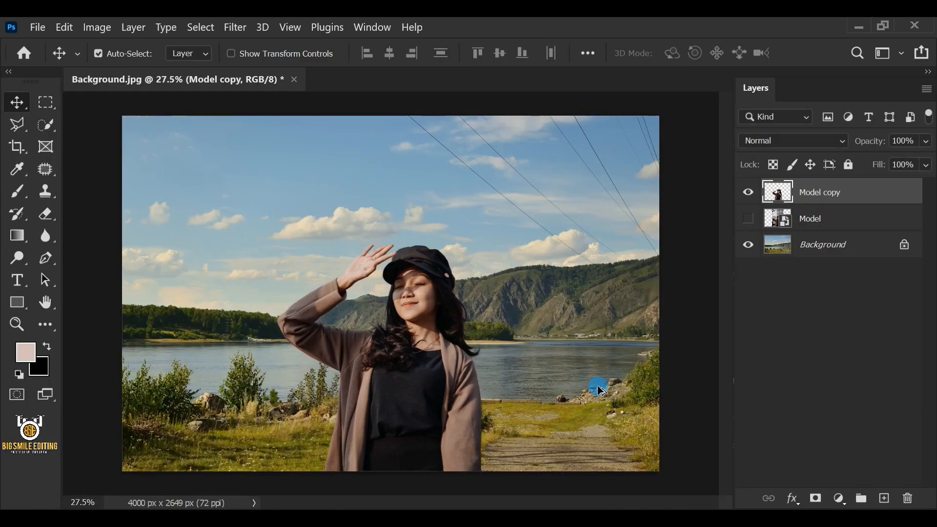
scroll(599, 389, "up", 1)
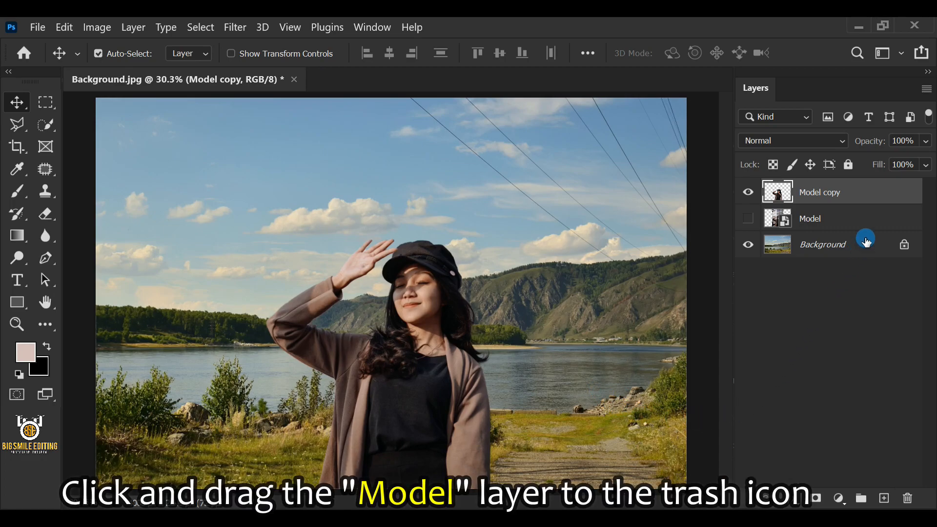
left_click_drag(881, 218, 908, 498)
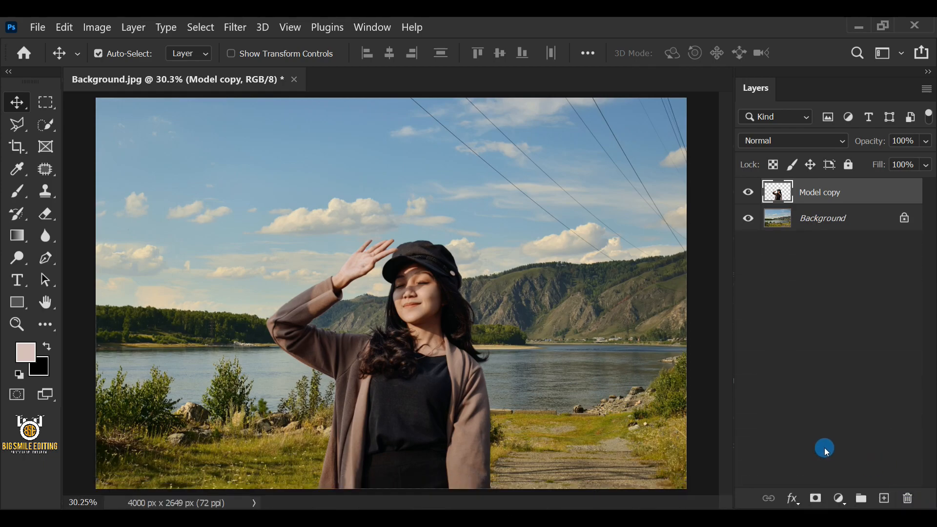
Set the Eyedropper tool to sample a 5 by 5 Average from Current & Below
left_click(19, 171)
left_click(77, 172)
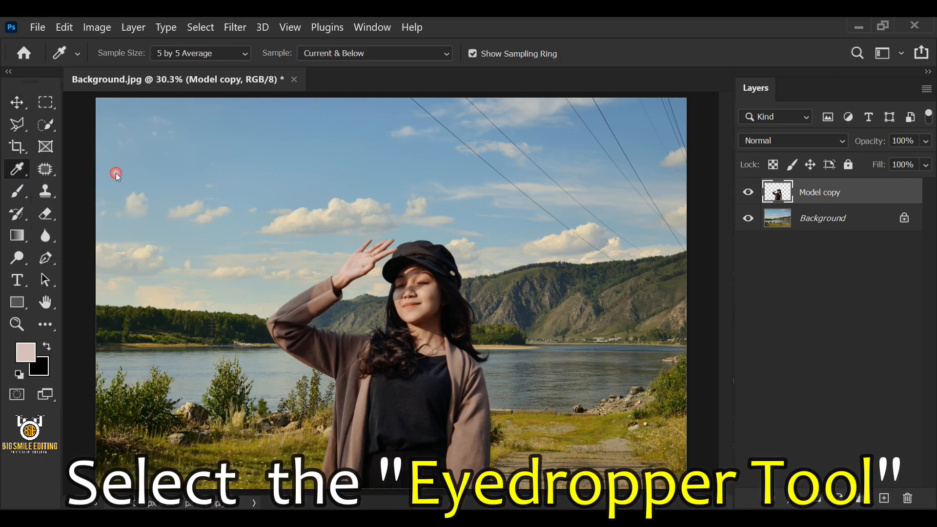
left_click(176, 54)
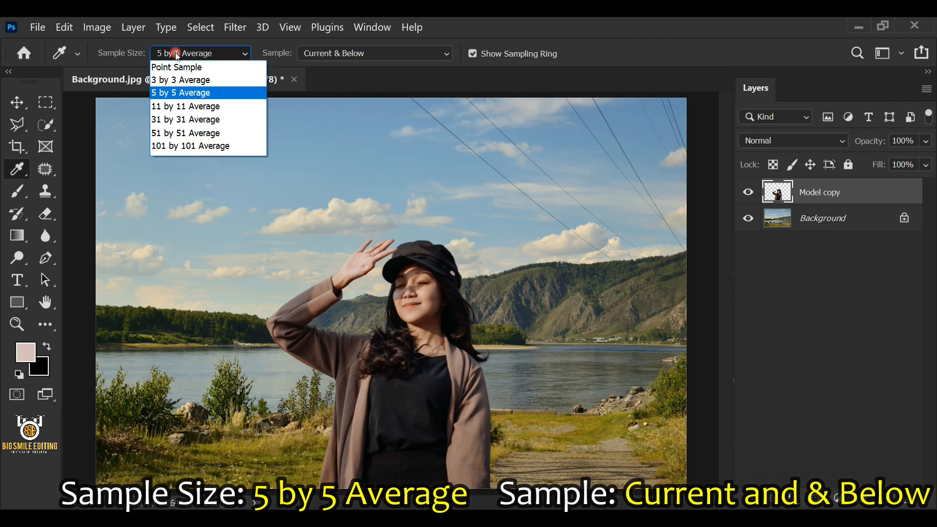
left_click(205, 96)
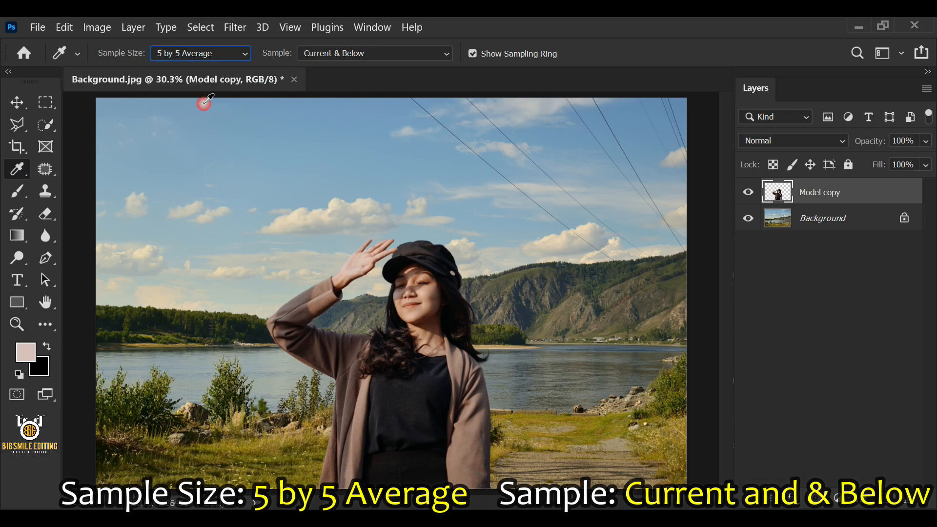
left_click(323, 53)
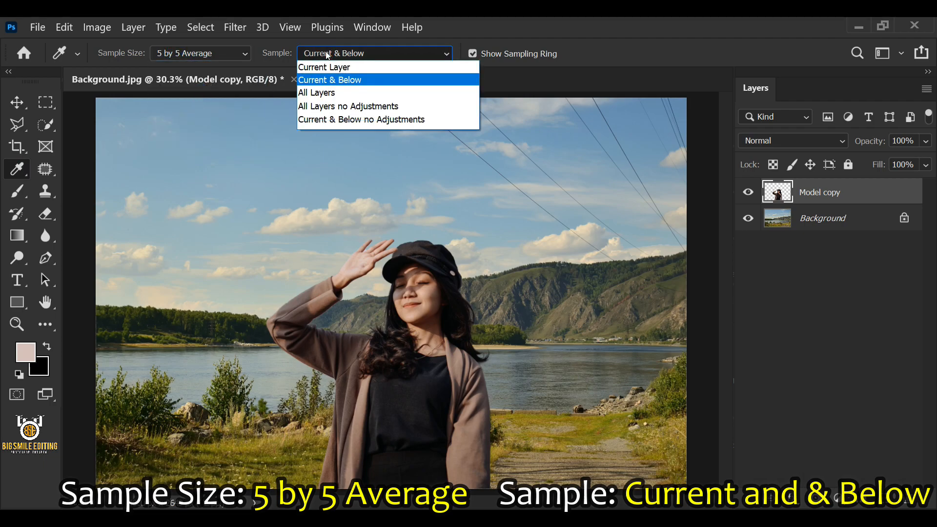
left_click(372, 80)
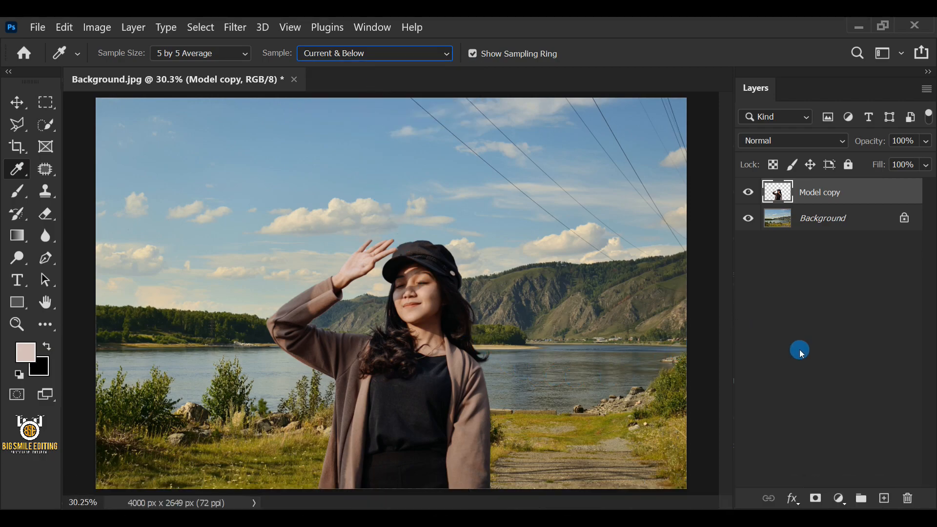
Add a Curves adjustment layer above the model cut-out and make its adjustment active instead of its mask
left_click(838, 499)
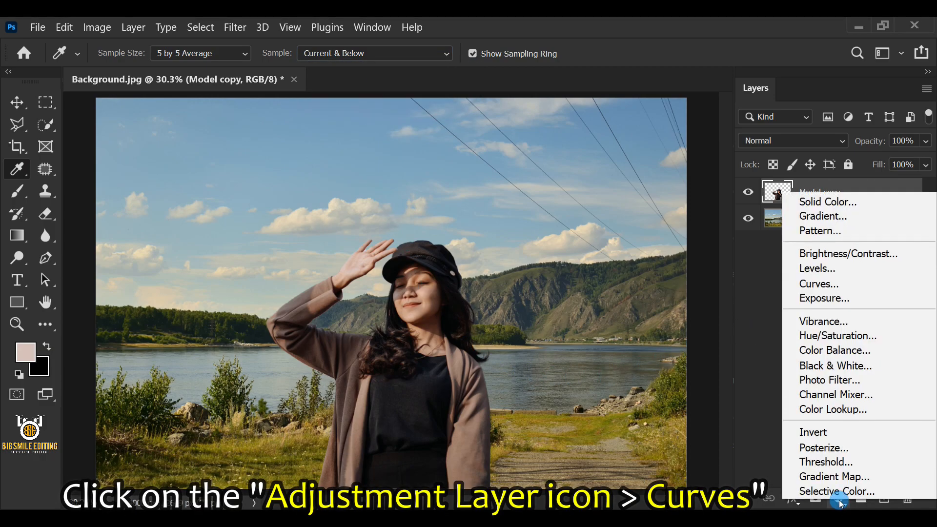
left_click(905, 284)
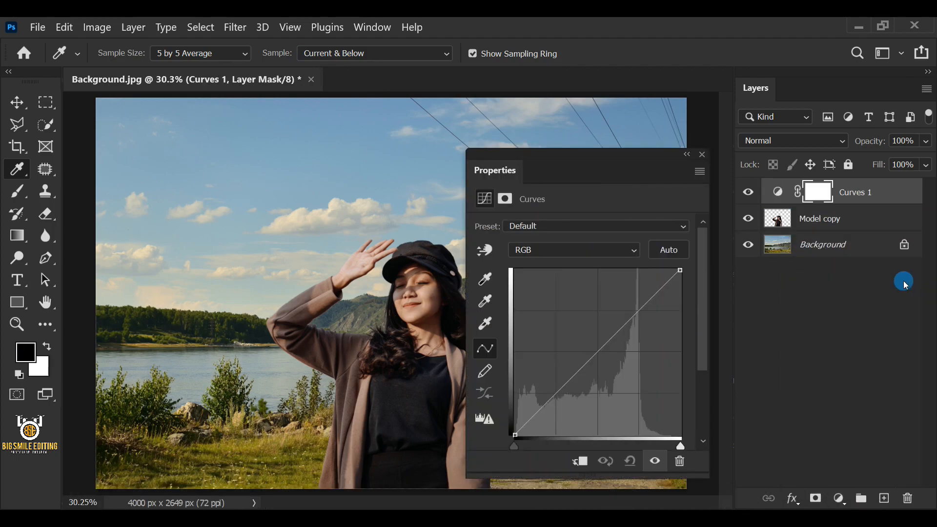
left_click(778, 192)
left_click(778, 191)
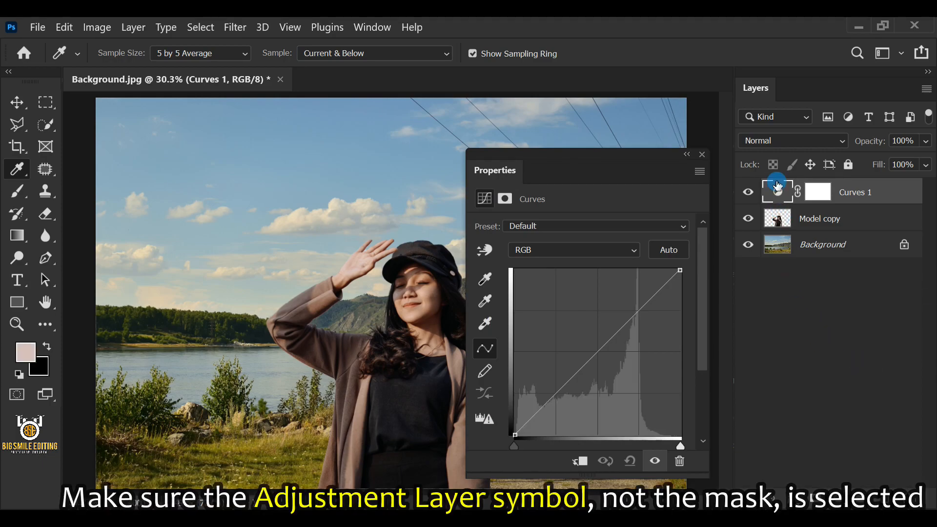
left_click(777, 190)
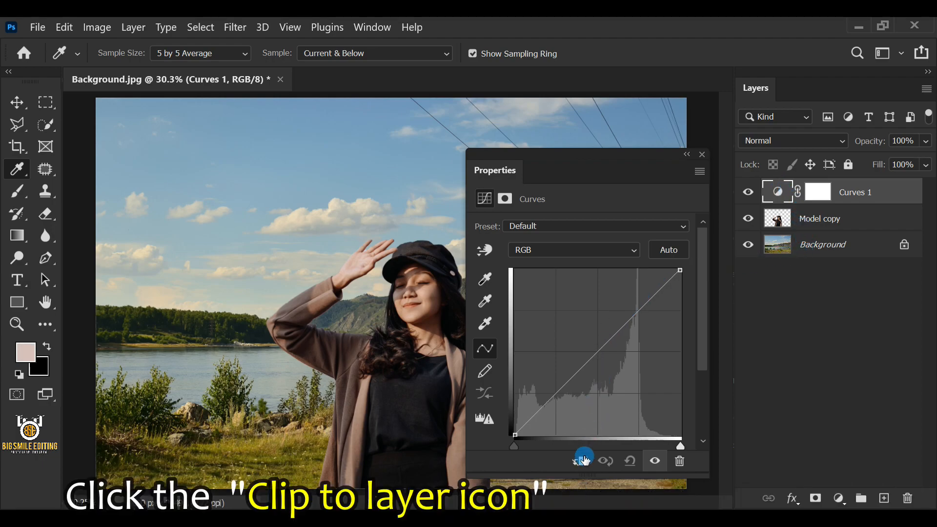
Clip the Curves adjustment to the model layer and save 151f1f, sampled from the background's dark treeline shore, as the default target shadow color
left_click(580, 462)
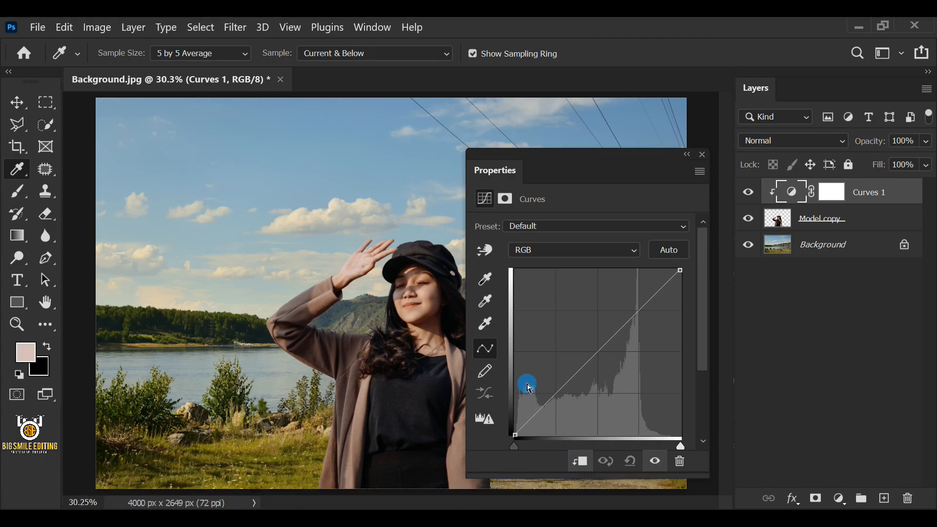
left_click(485, 280)
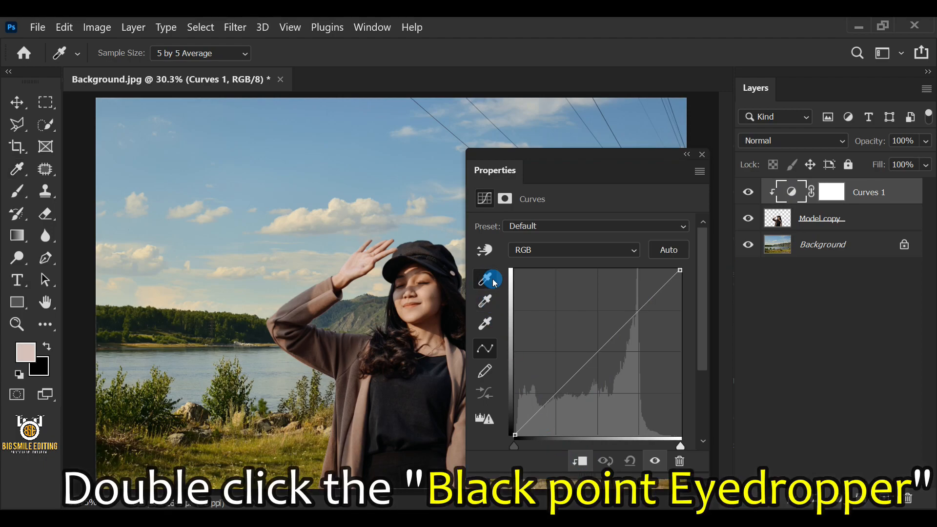
double_click(486, 279)
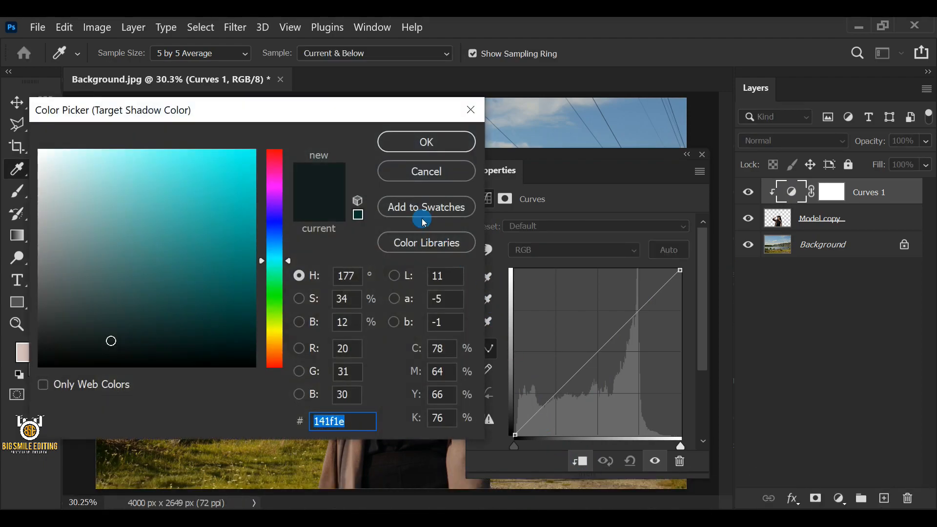
left_click_drag(326, 112, 776, 120)
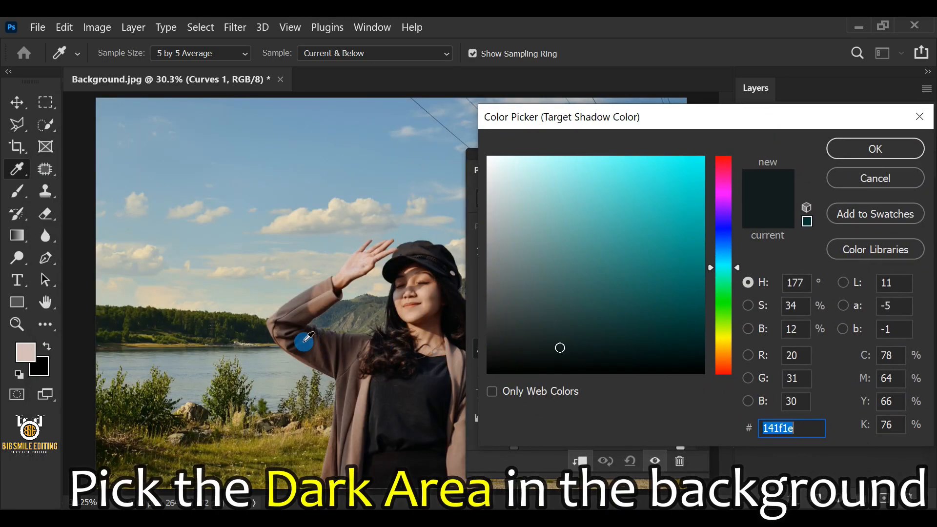
left_click(263, 330)
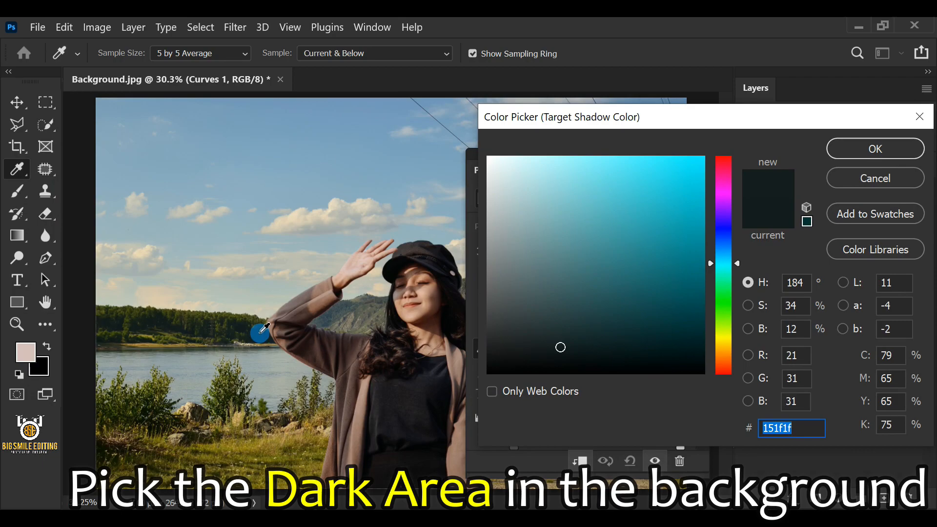
left_click(803, 425)
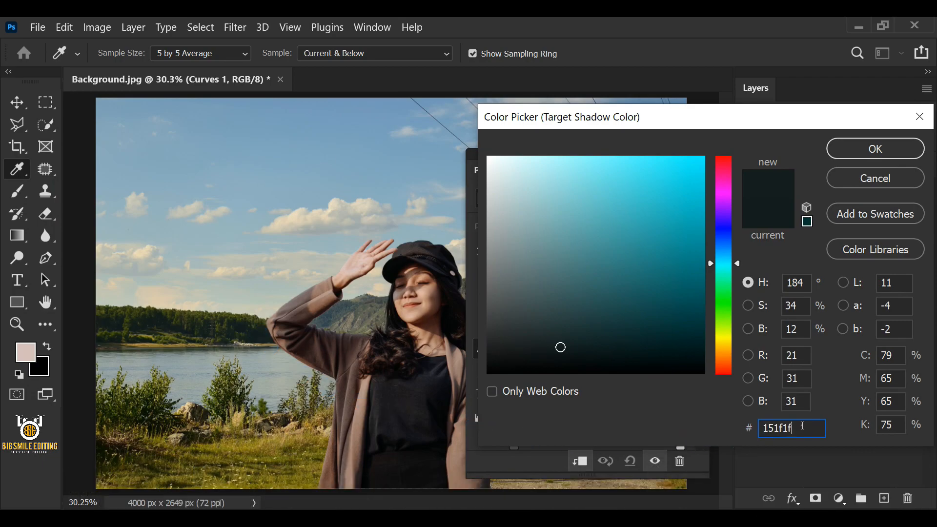
left_click(845, 149)
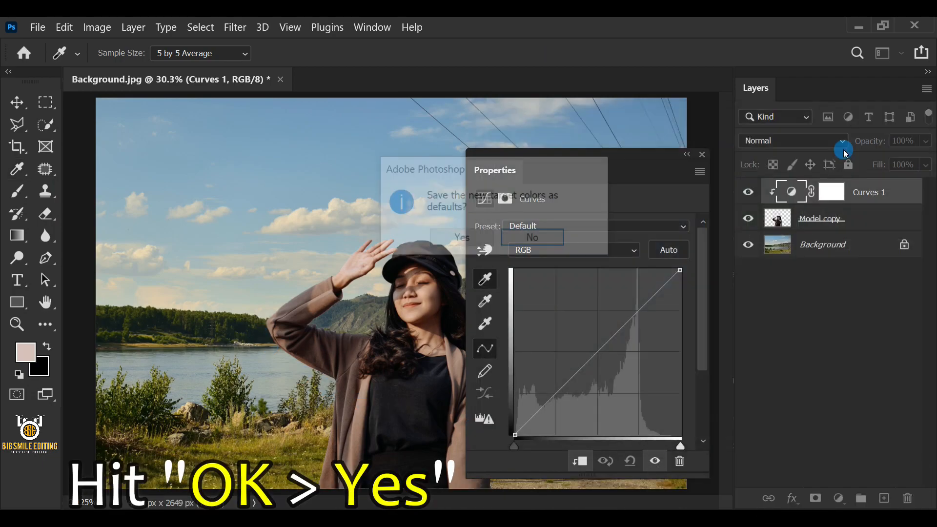
left_click(461, 239)
Set the Curves target midtone color to 656355, sampled from the far lakeshore in the background, and save it as default
double_click(486, 306)
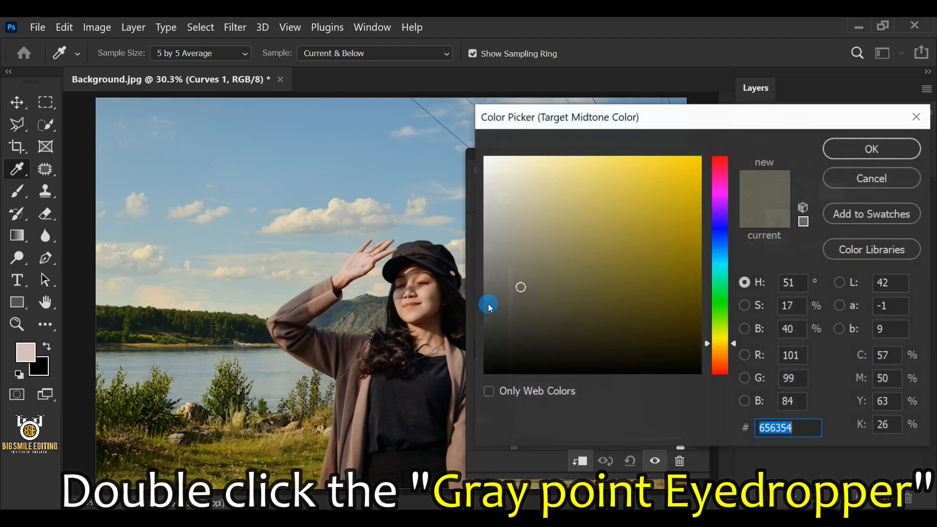
left_click_drag(781, 119, 262, 123)
left_click_drag(582, 166, 310, 187)
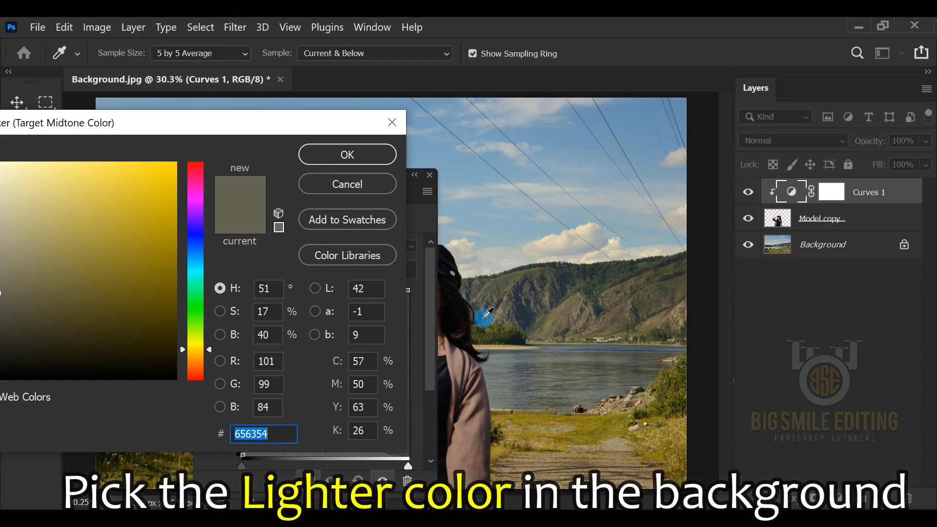
left_click(542, 338)
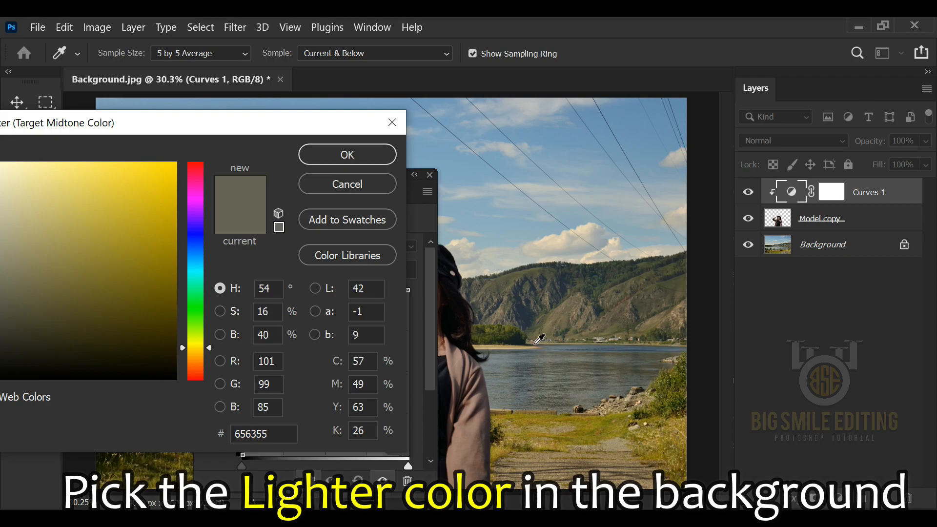
left_click(536, 342)
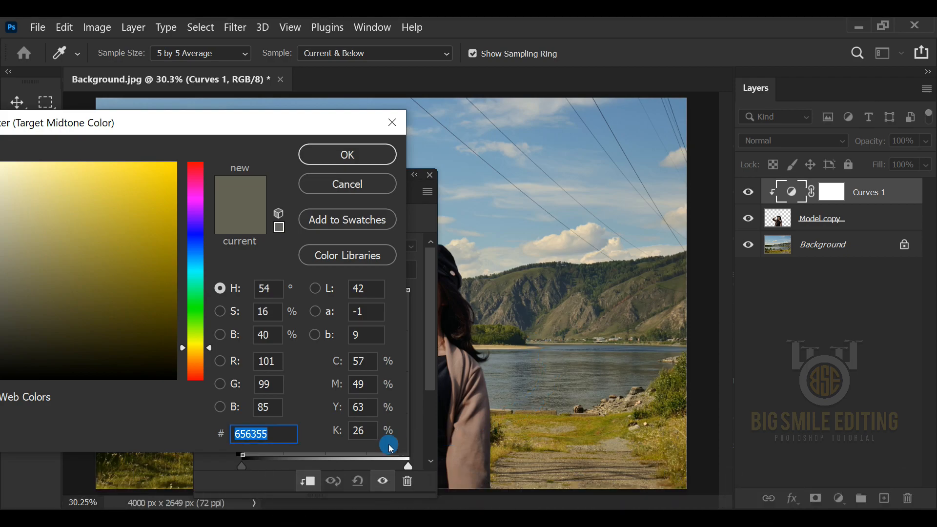
left_click(283, 432)
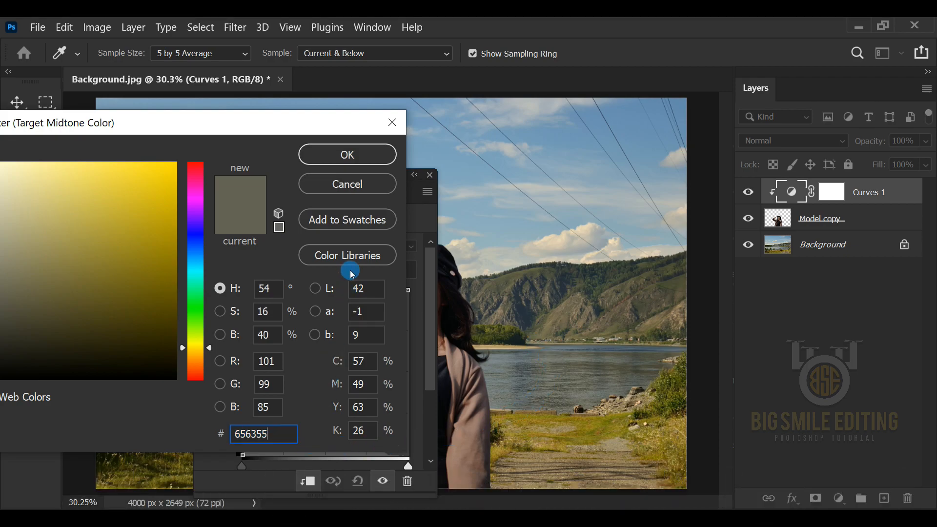
left_click(351, 154)
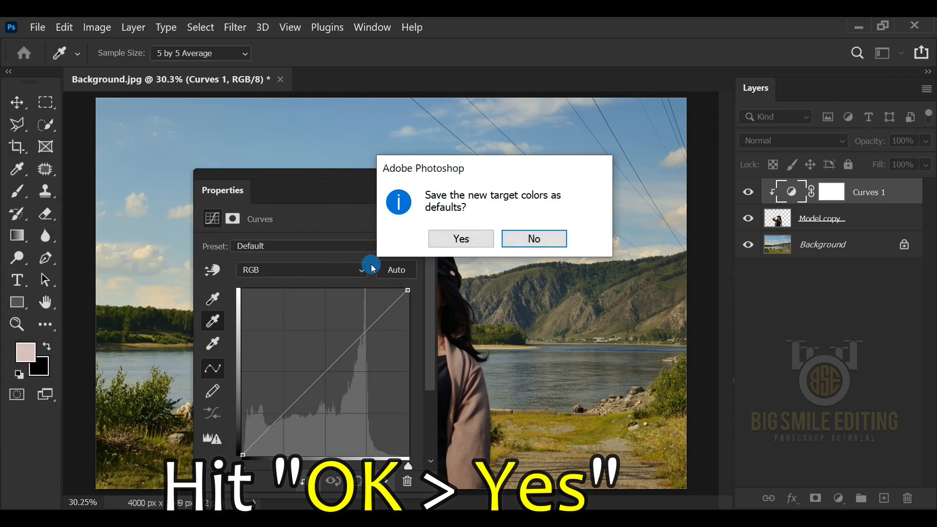
left_click(464, 238)
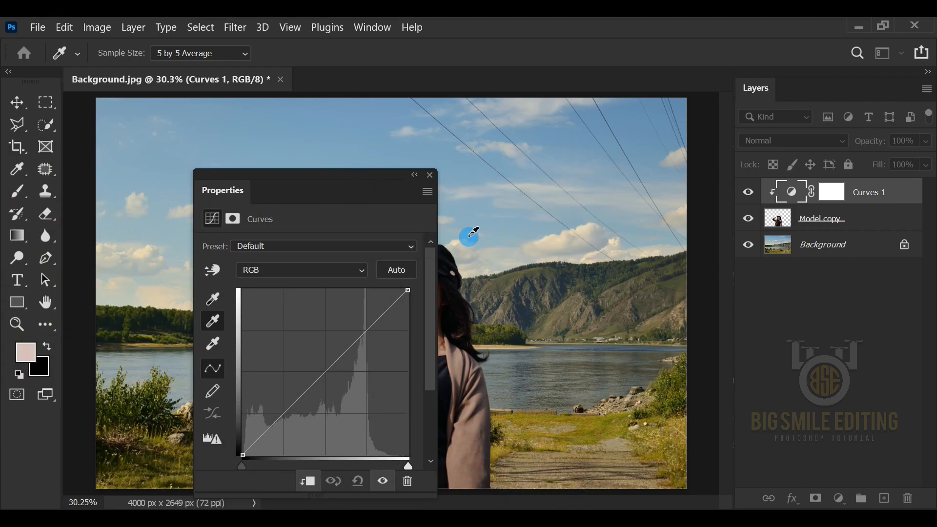
Set the Curves target highlight color to e3d5b8, sampled from the bright cloud above the mountains, and save it as default
left_click_drag(355, 176, 434, 135)
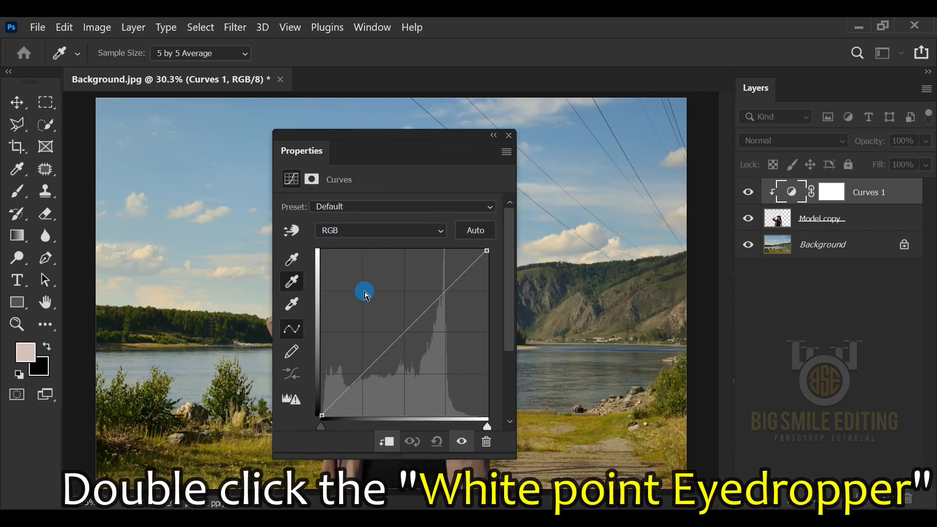
double_click(293, 306)
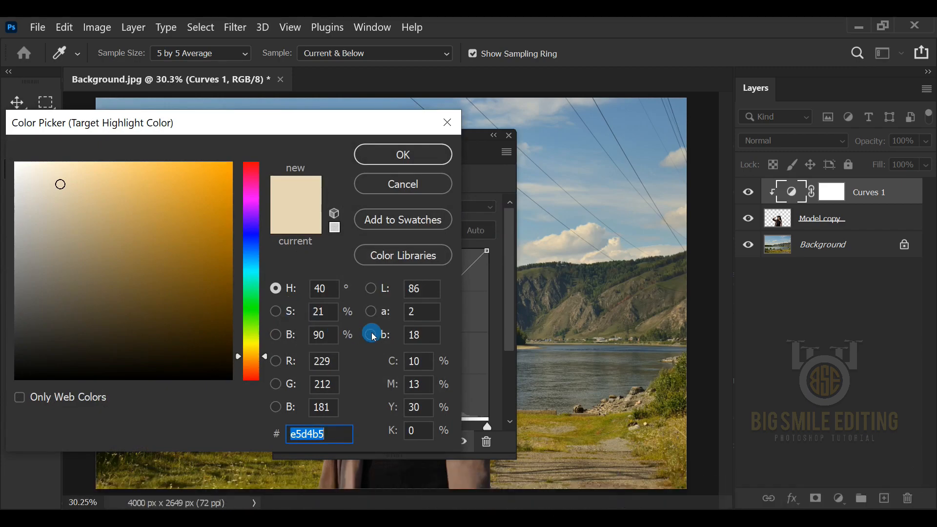
left_click(616, 237)
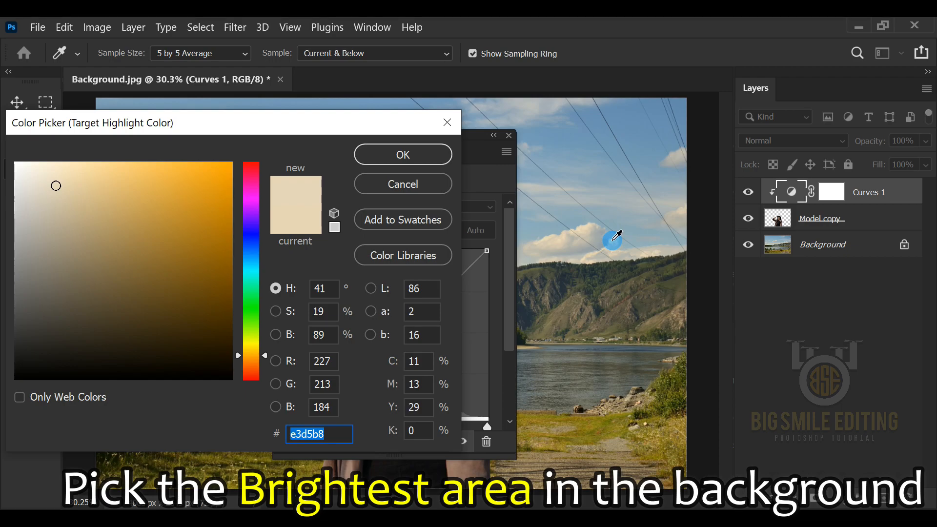
left_click(426, 157)
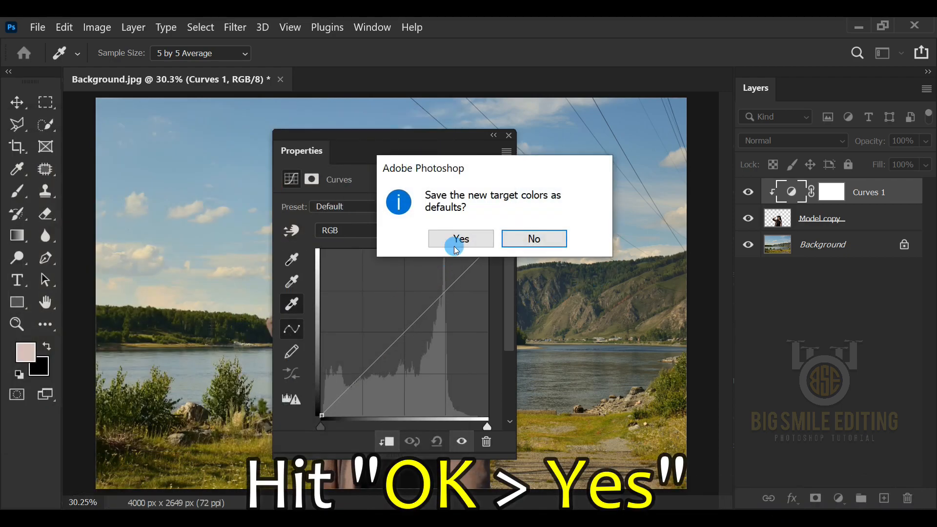
left_click(457, 238)
Set the Curves black point on the dark hair beside the model's neck
left_click_drag(399, 133, 595, 165)
left_click(291, 304)
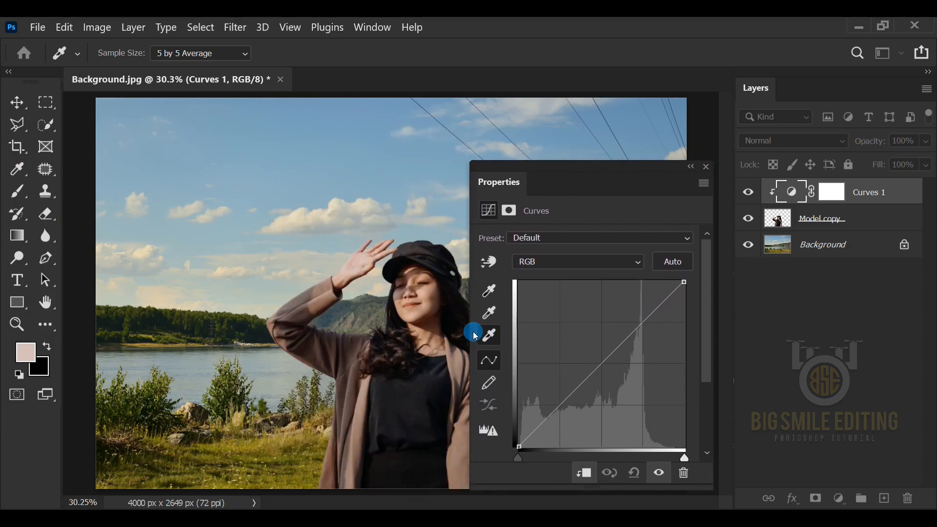
scroll(439, 329, "up", 11)
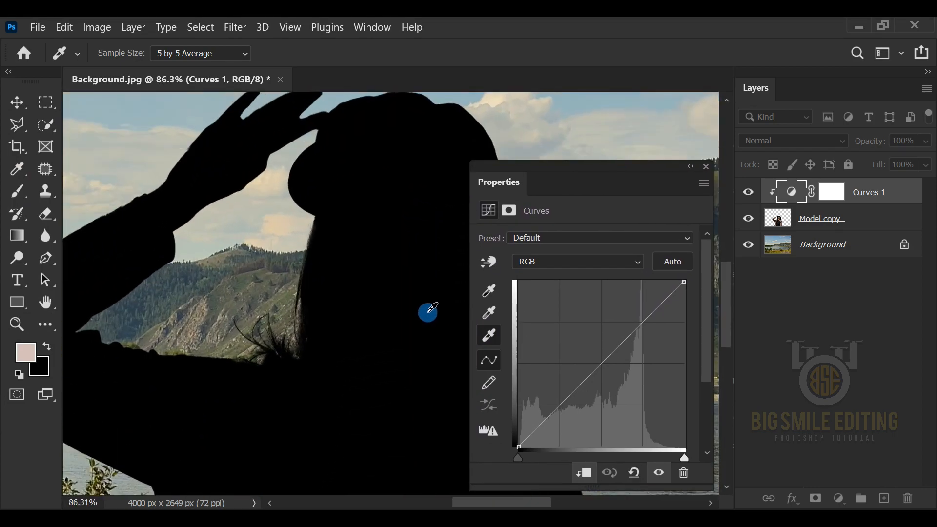
left_click_drag(411, 289, 323, 284)
left_click(490, 290)
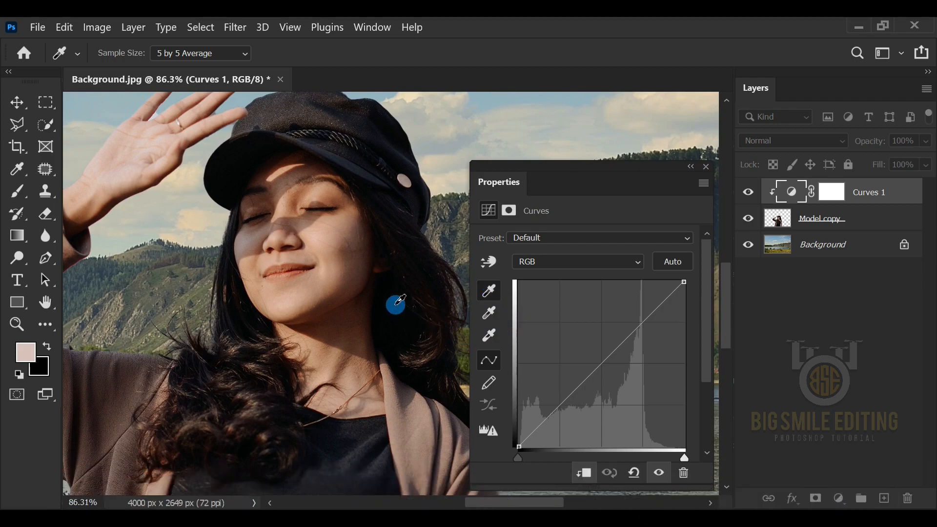
left_click_drag(392, 285, 393, 284)
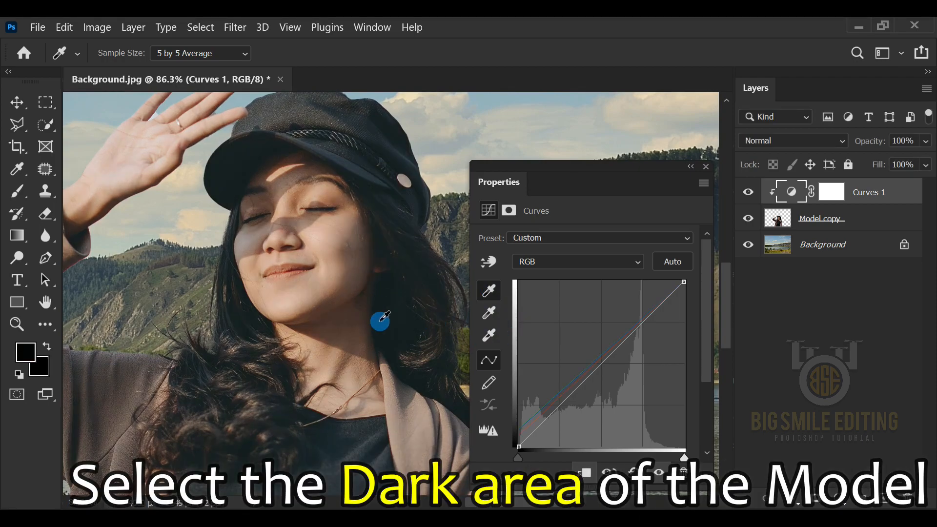
Set the Curves gray point on the model's black top and the white point on her sunlit palm
left_click(490, 313)
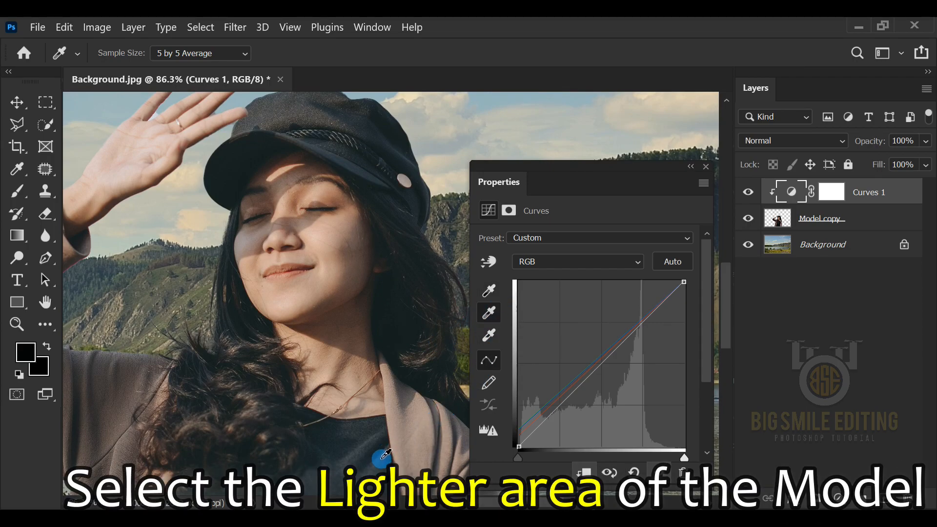
left_click(381, 457)
left_click(489, 335)
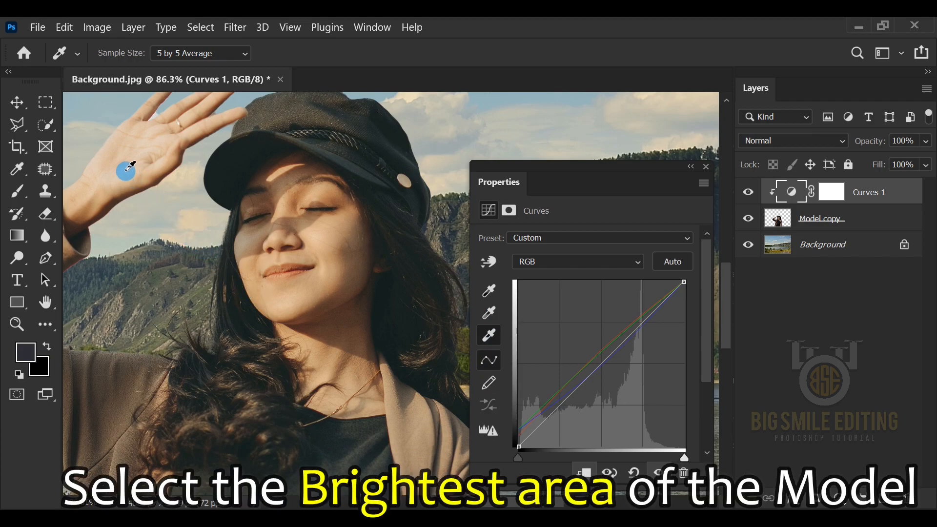
left_click(126, 170)
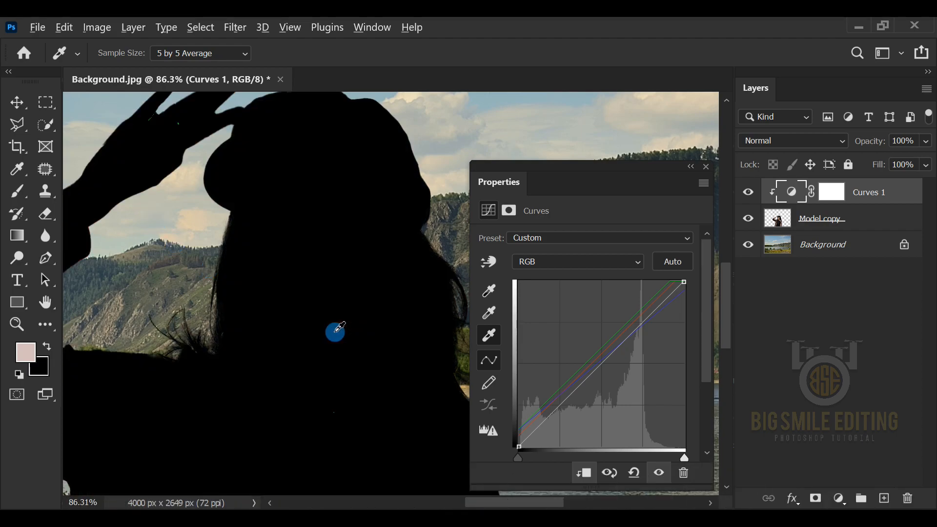
Close the Curves properties and compare the whole composite with the Curves adjustment hidden and shown
scroll(338, 328, "down", 5)
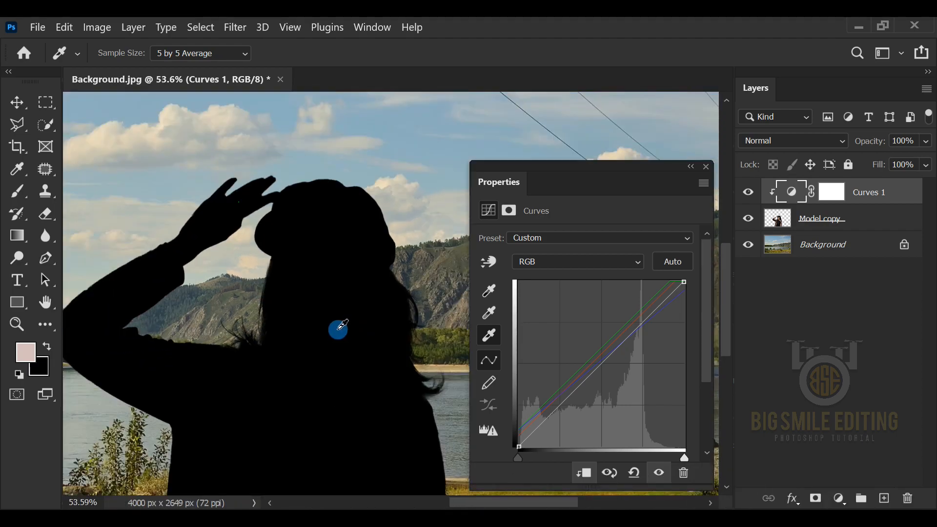
scroll(338, 328, "down", 3)
scroll(338, 328, "up", 3)
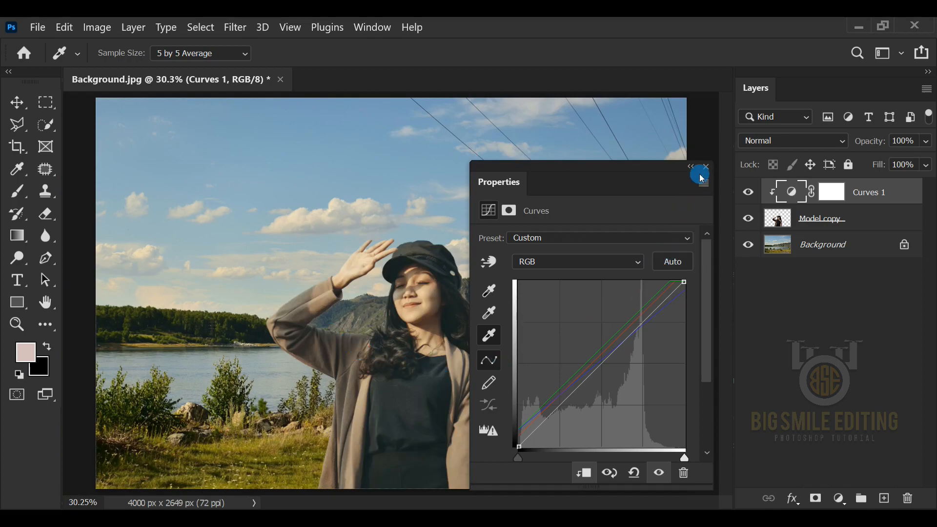
left_click(706, 166)
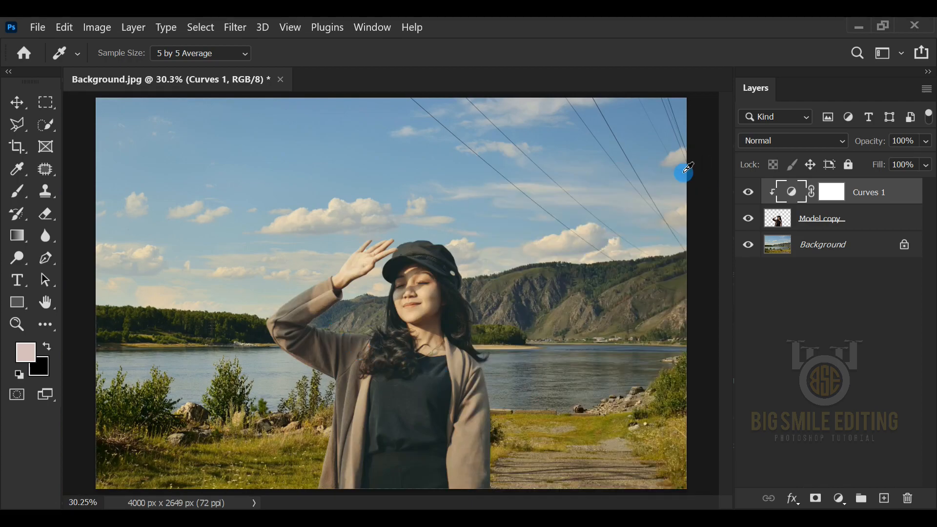
left_click(748, 192)
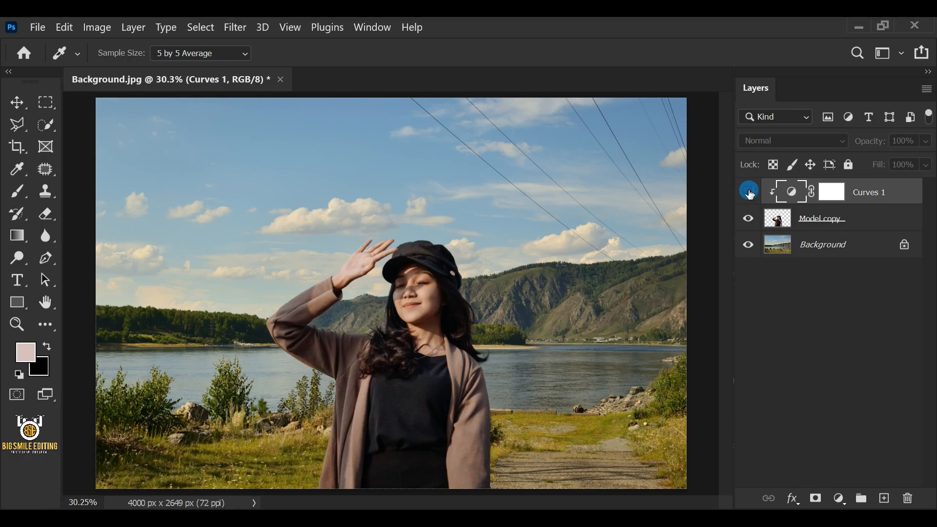
left_click(749, 192)
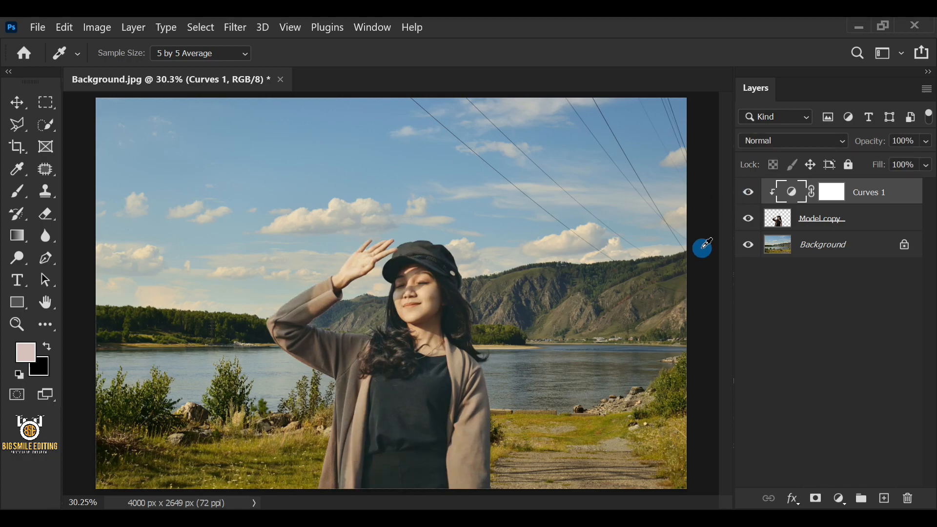
Add a Color Lookup adjustment layer above the Curves layer using the LateSunset.3DL 3DLUT file, and close its properties
left_click(838, 497)
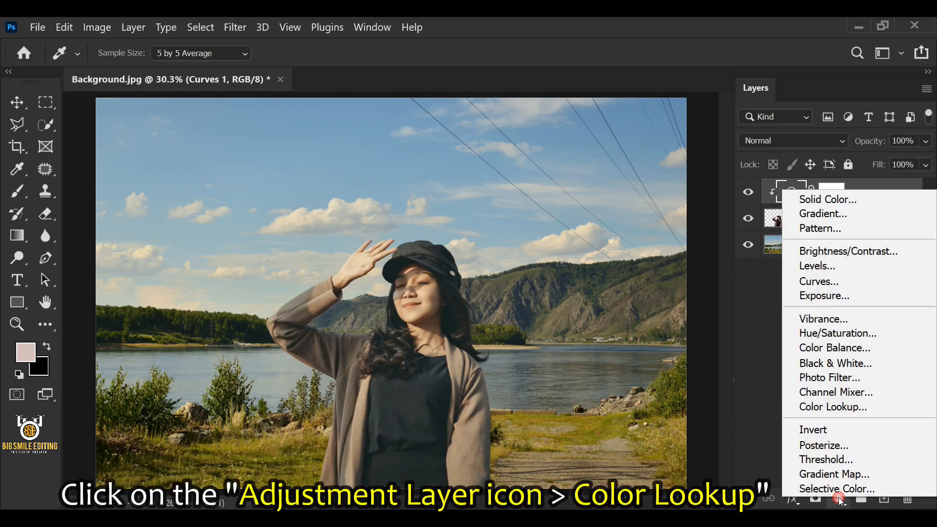
left_click(895, 408)
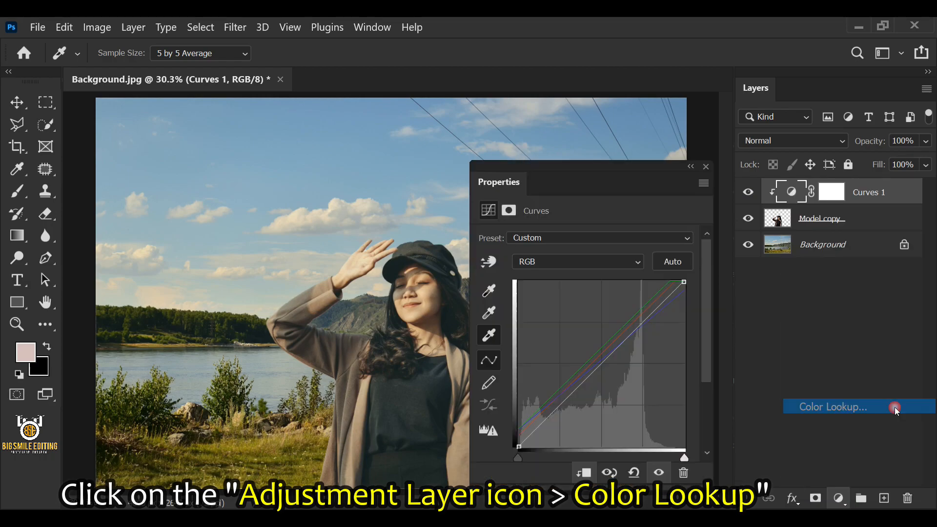
left_click(685, 240)
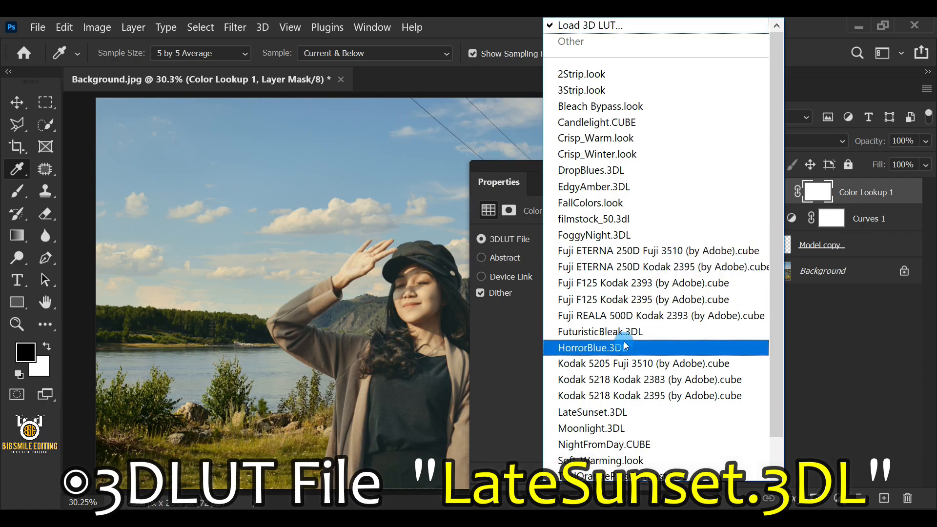
left_click(686, 411)
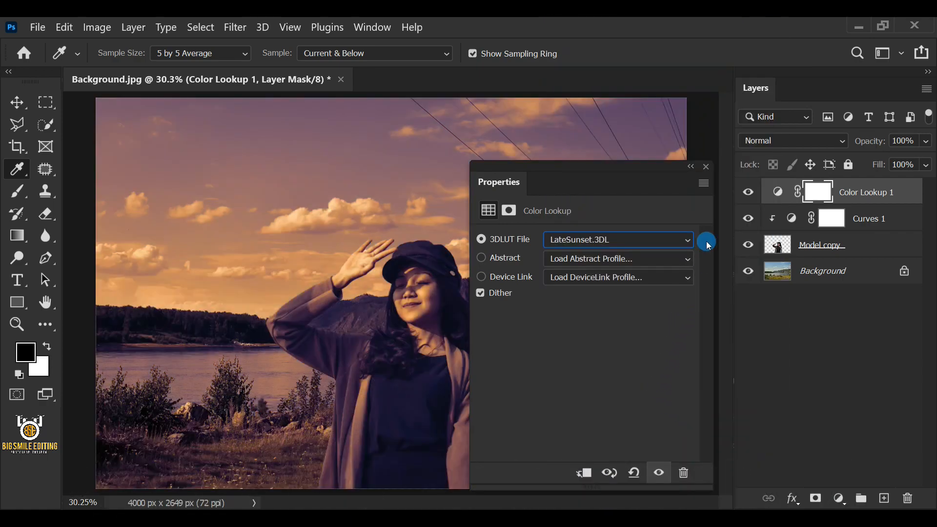
left_click(706, 167)
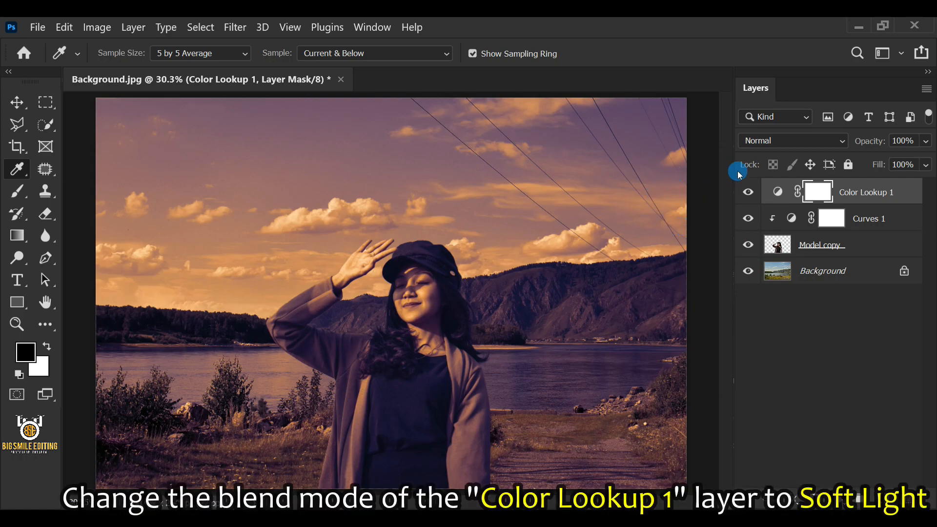
Set the LateSunset Color Lookup layer to Soft Light blending at 40% opacity
left_click(751, 141)
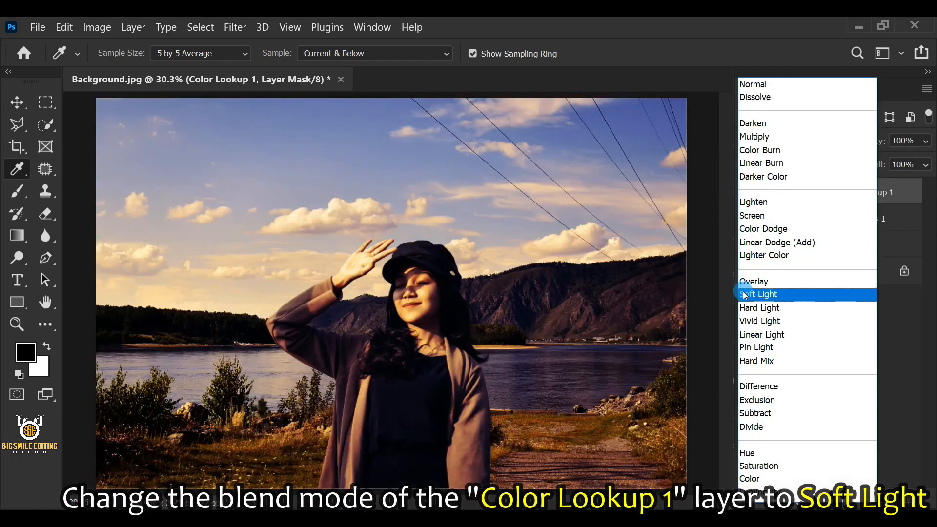
left_click(787, 294)
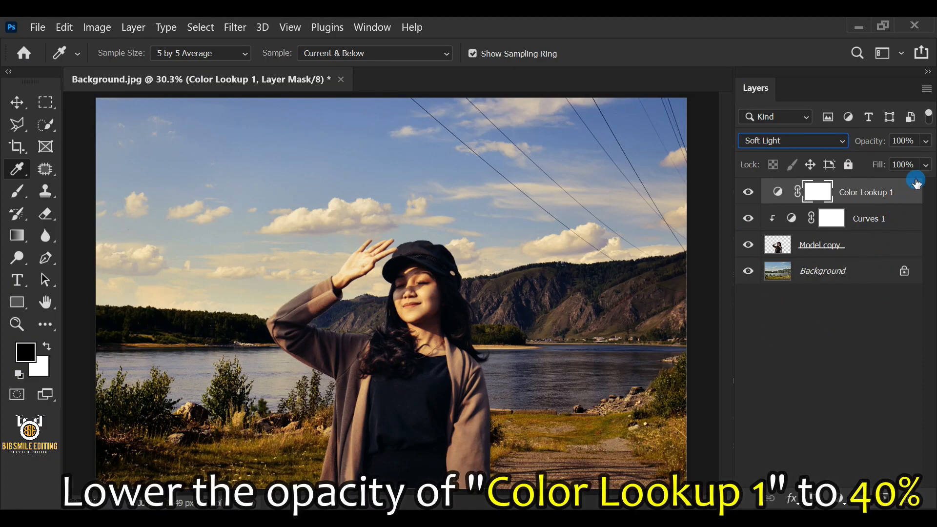
left_click(925, 142)
left_click_drag(887, 164, 877, 167)
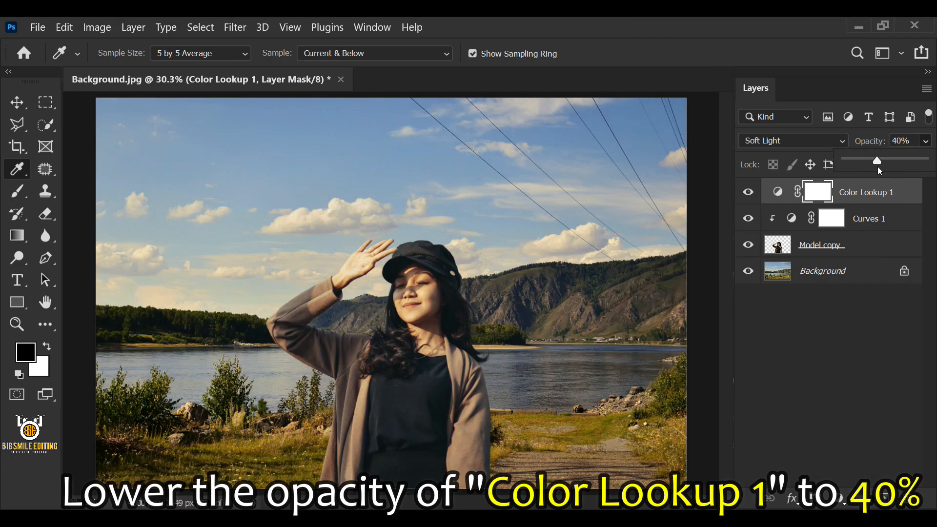
left_click(913, 141)
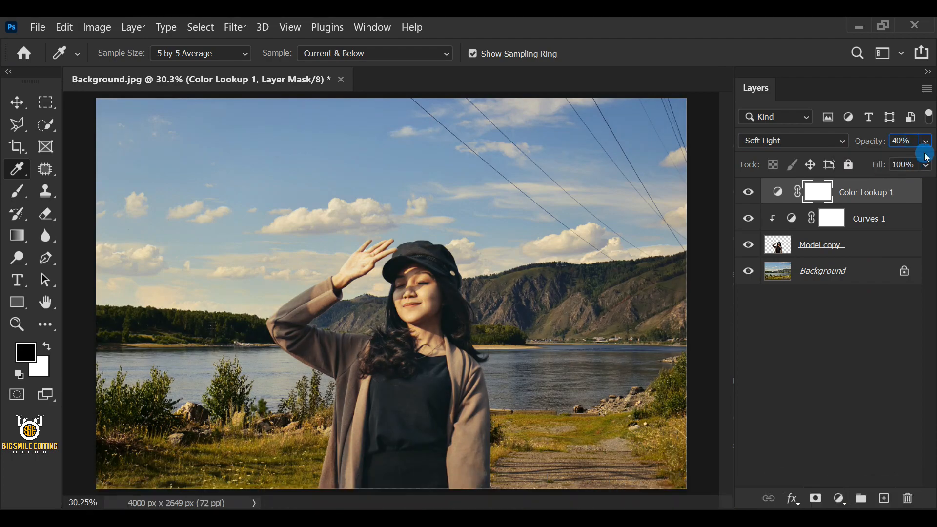
Add a second Color Lookup adjustment layer using the Crisp_Warm.look 3DLUT file, and close its properties
left_click(835, 499)
left_click(882, 411)
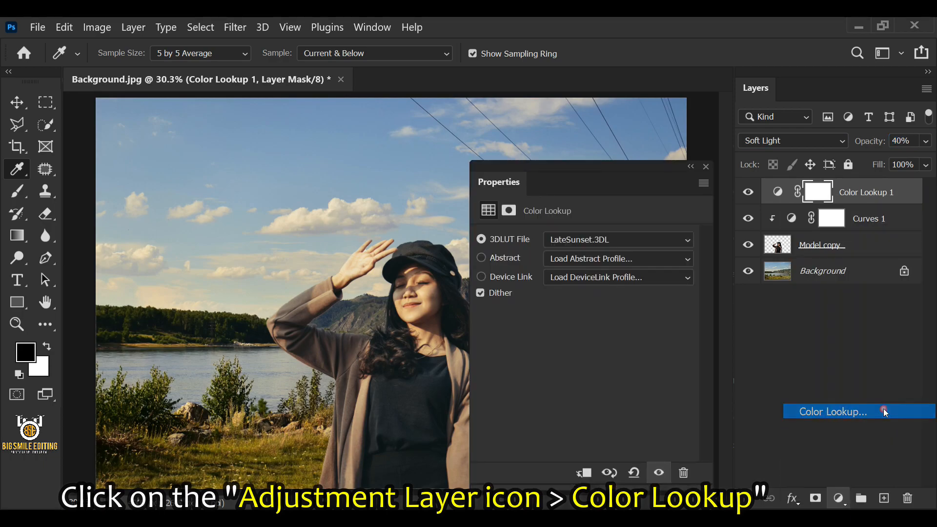
left_click(686, 240)
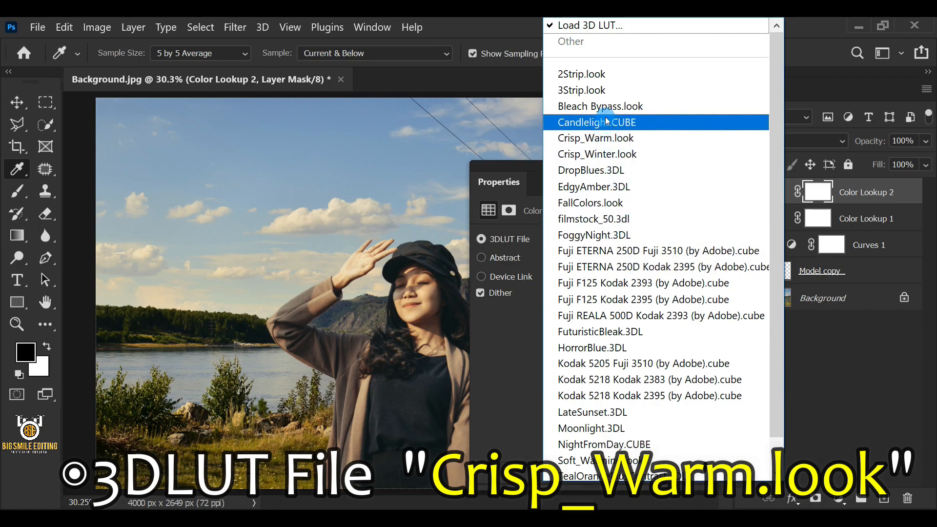
left_click(641, 143)
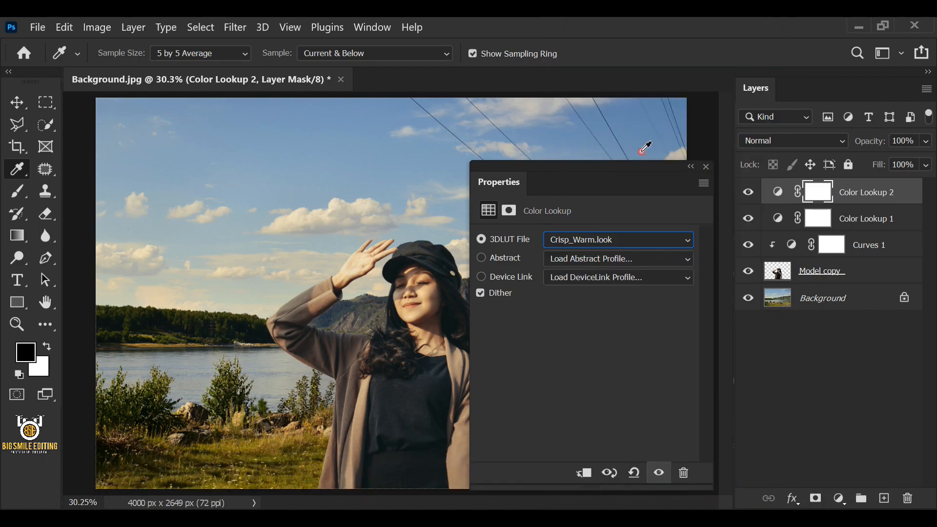
left_click(706, 166)
left_click(771, 355)
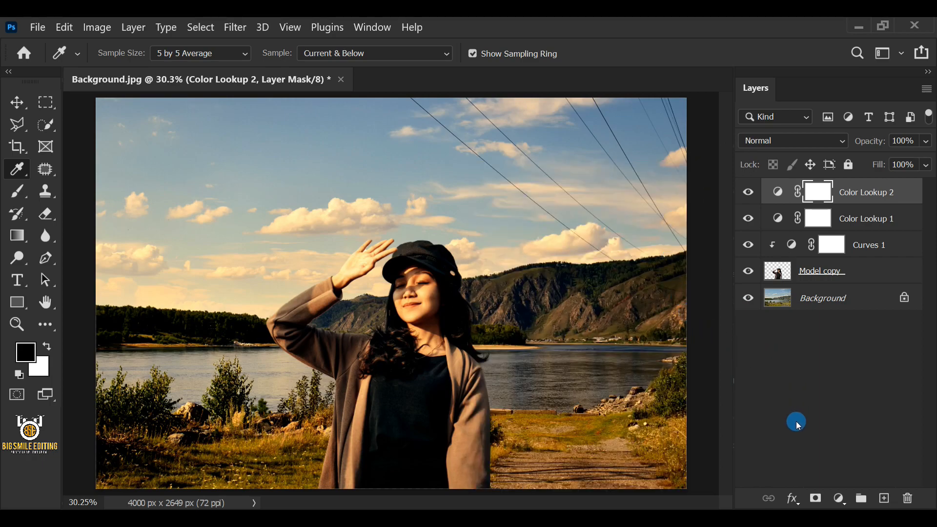
In the second Color Lookup layer's Blending Options, split the Underlying Layer black slider to 0 / 255 and accept
left_click(792, 498)
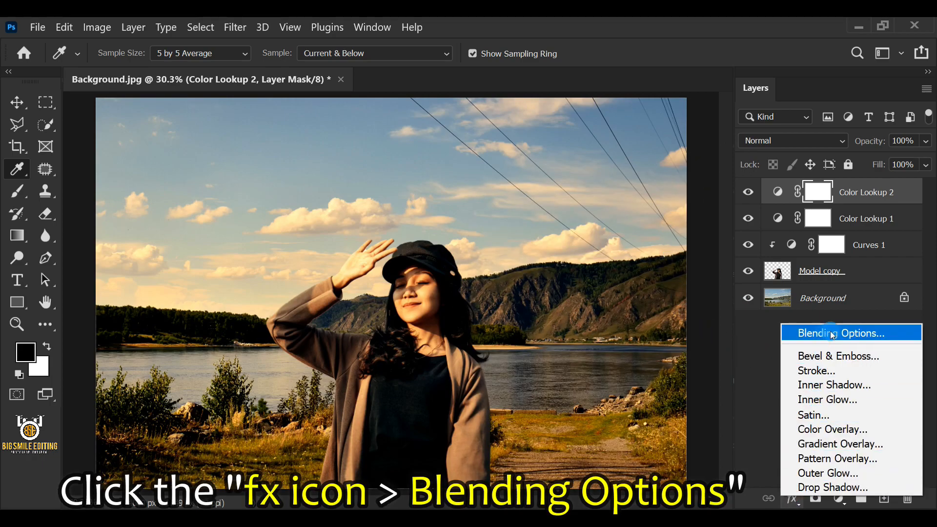
left_click(873, 332)
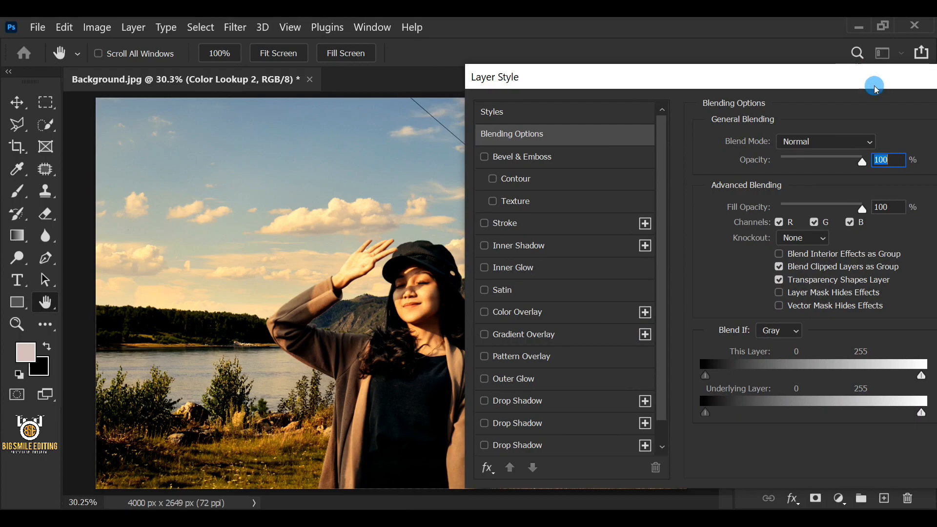
left_click_drag(706, 413, 725, 415)
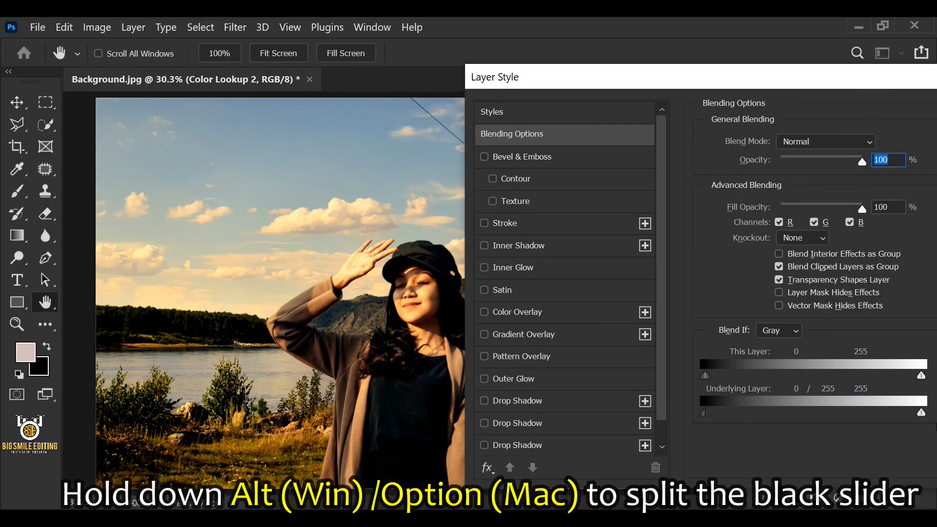
left_click_drag(706, 414, 770, 415)
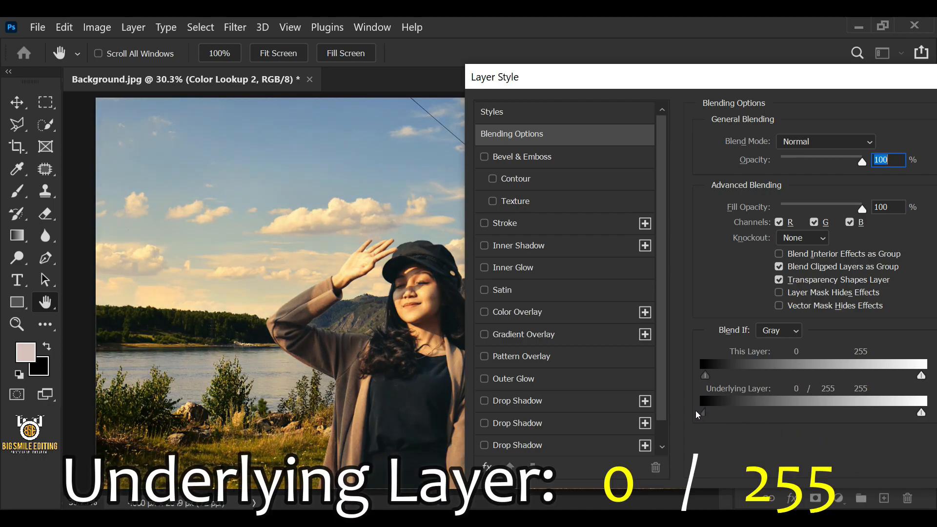
left_click_drag(881, 83, 550, 82)
left_click(697, 117)
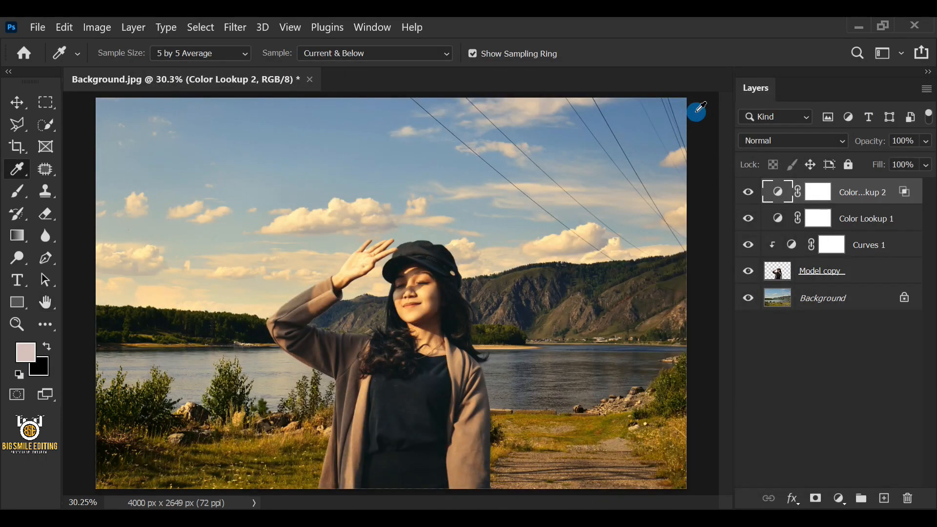
Lower the second Color Lookup layer's opacity to 50%
left_click(926, 142)
left_click_drag(857, 163, 870, 162)
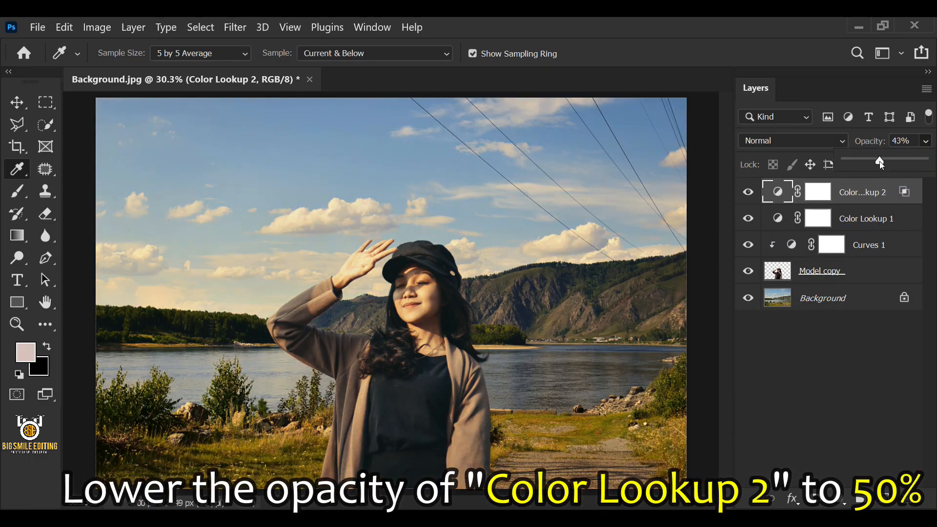
left_click_drag(886, 162, 884, 163)
left_click(912, 140)
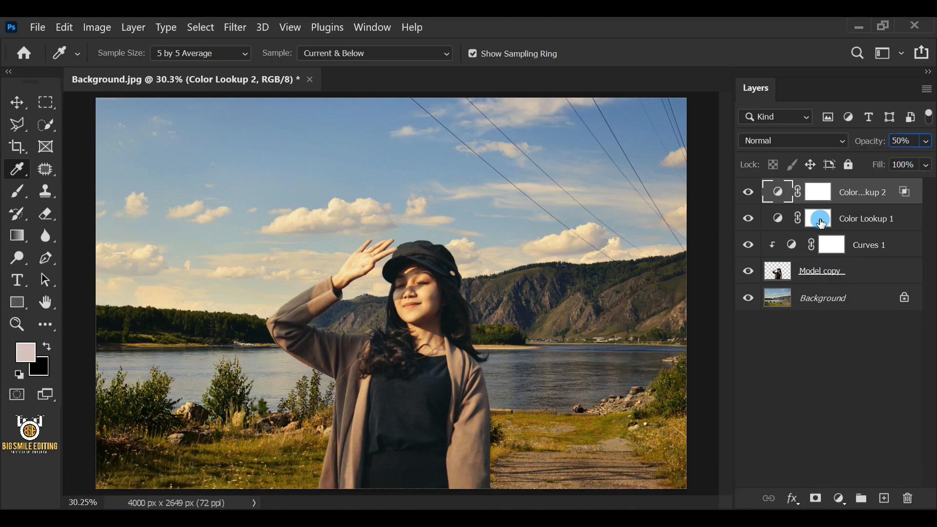
Compare the composite with each Color Lookup layer and the Curves layer hidden and shown in turn
left_click(749, 192)
left_click(750, 193)
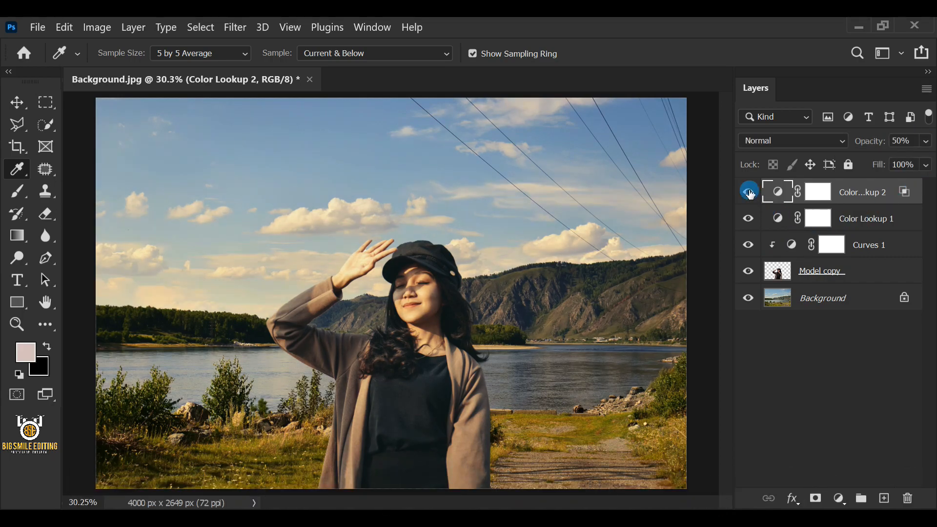
left_click(749, 218)
left_click(749, 221)
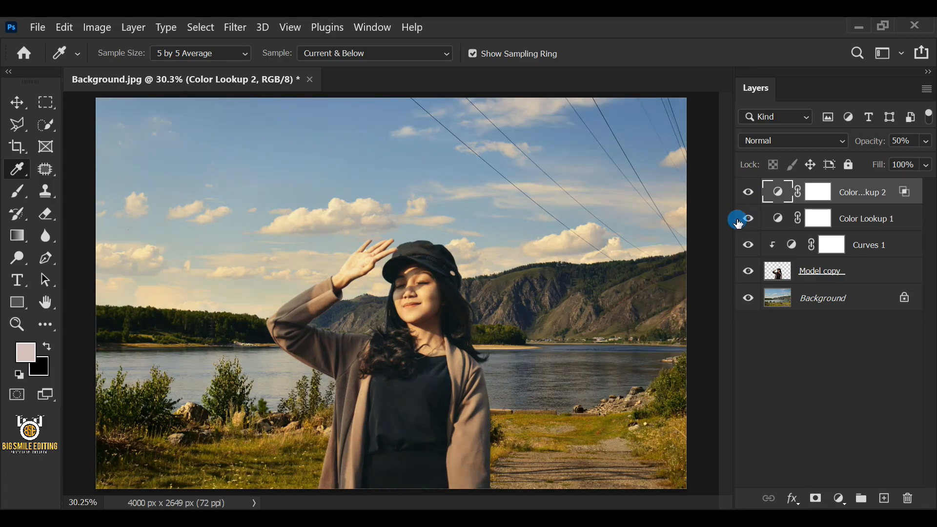
left_click(749, 246)
left_click(749, 247)
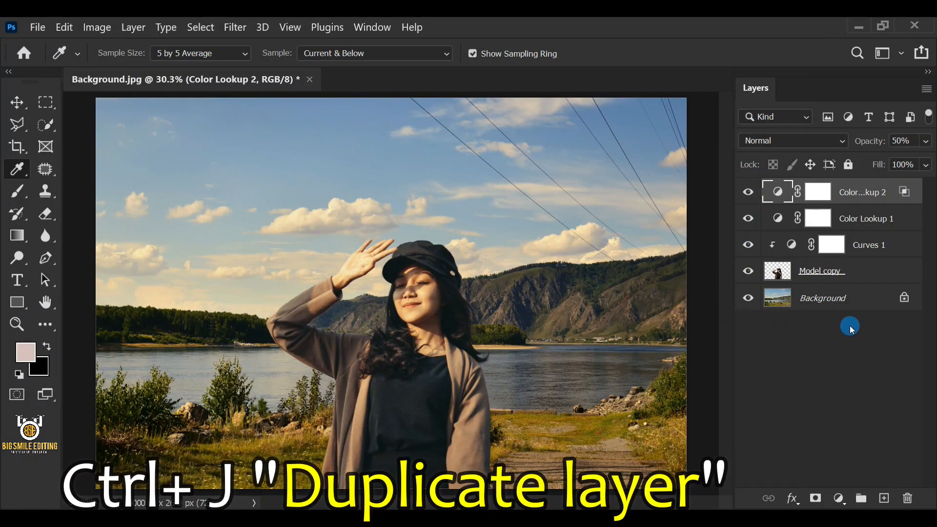
Duplicate the Background layer and convert the copy to a Smart Object
left_click(873, 300)
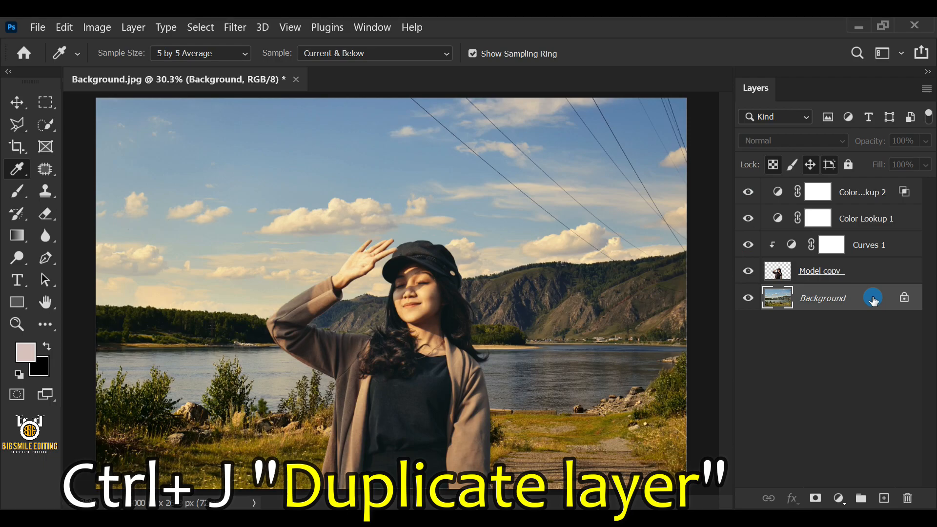
key("ctrl+j")
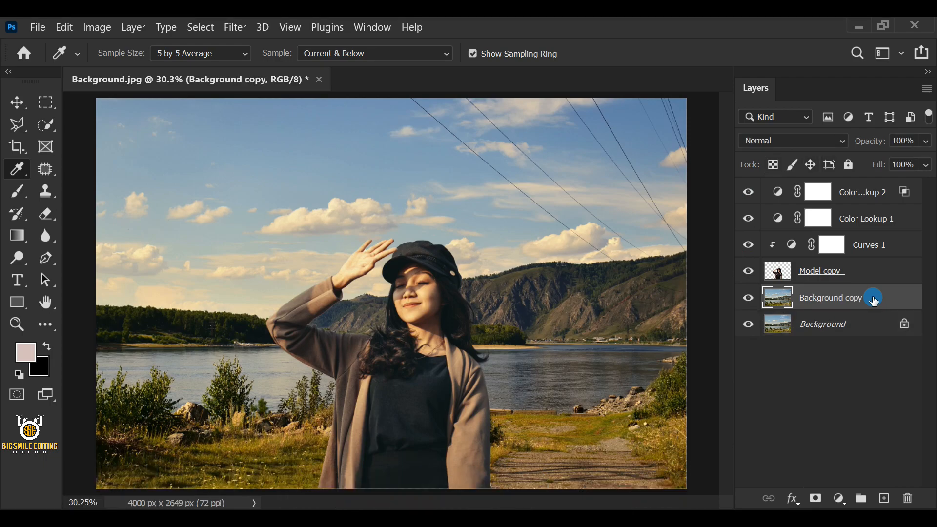
right_click(873, 300)
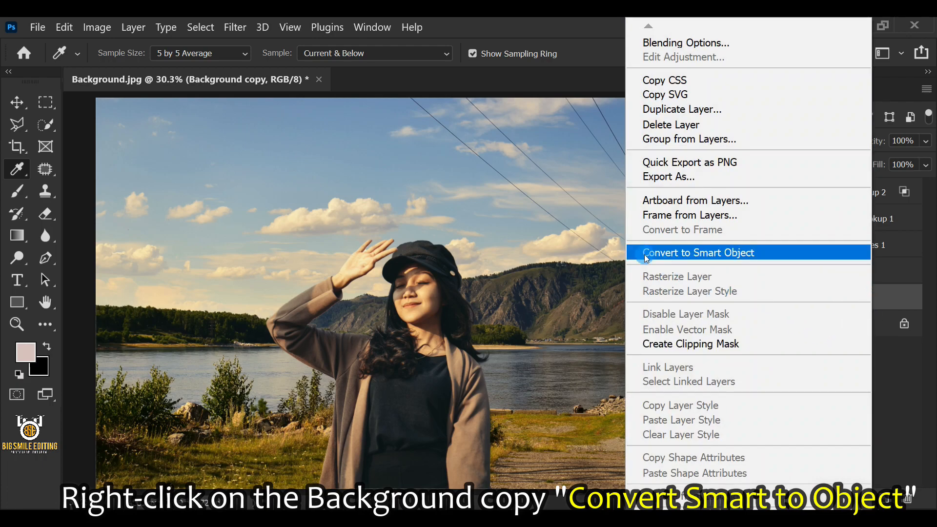
left_click(691, 249)
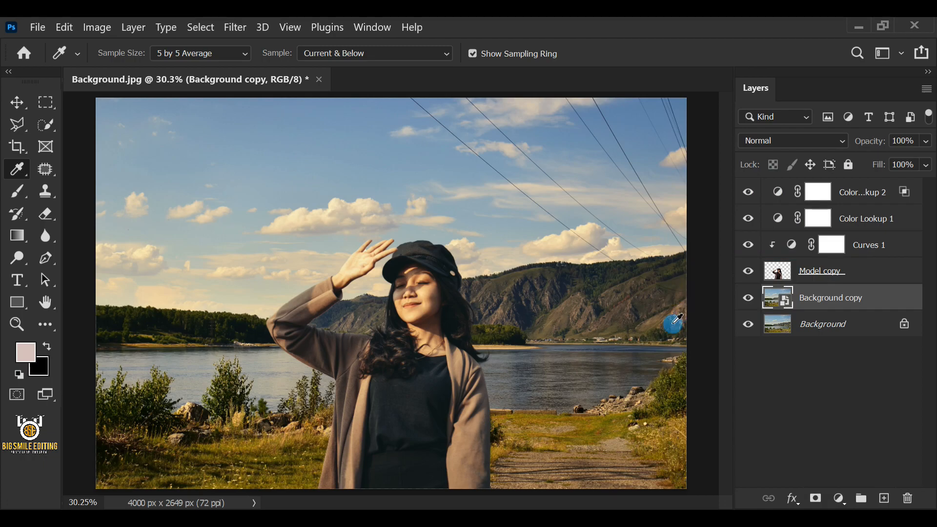
Apply a 25 px Tilt-Shift blur to the background copy, with the focus centre moved down to the image's lower edge
left_click(235, 27)
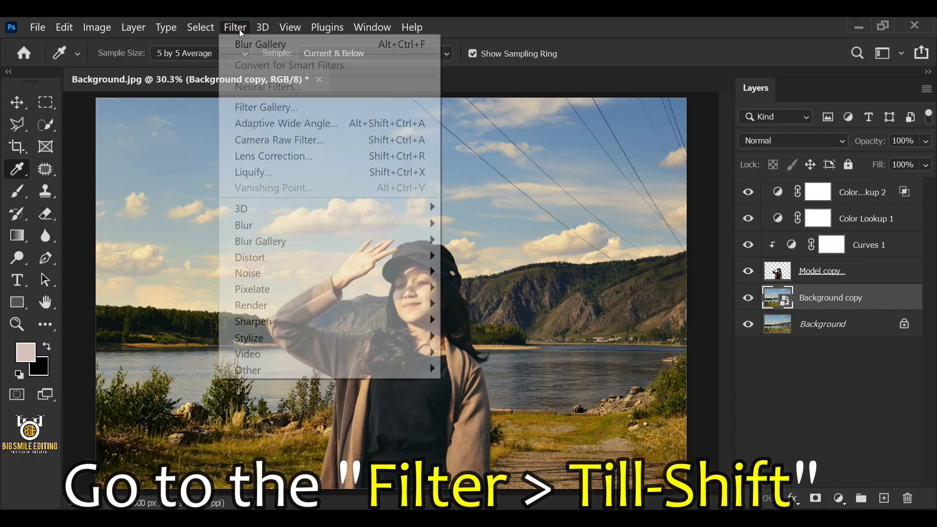
mouse_move(318, 241)
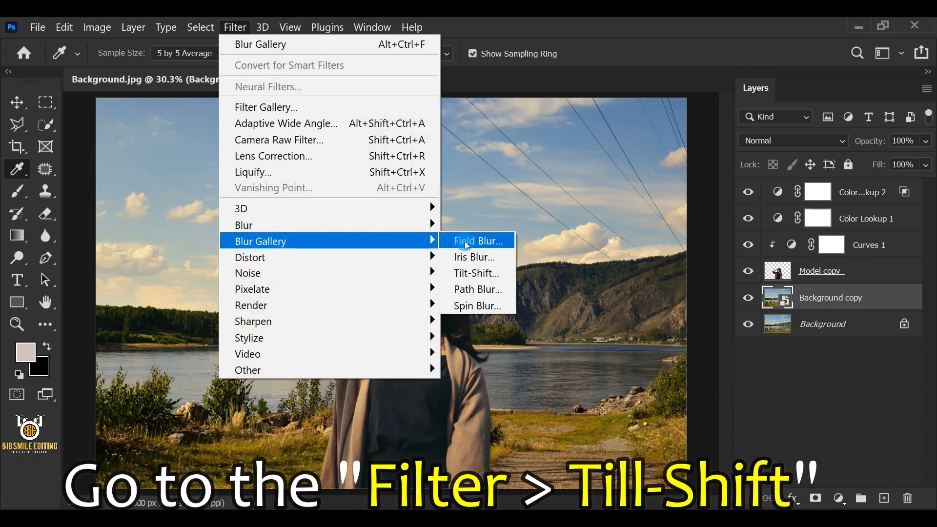
left_click(499, 271)
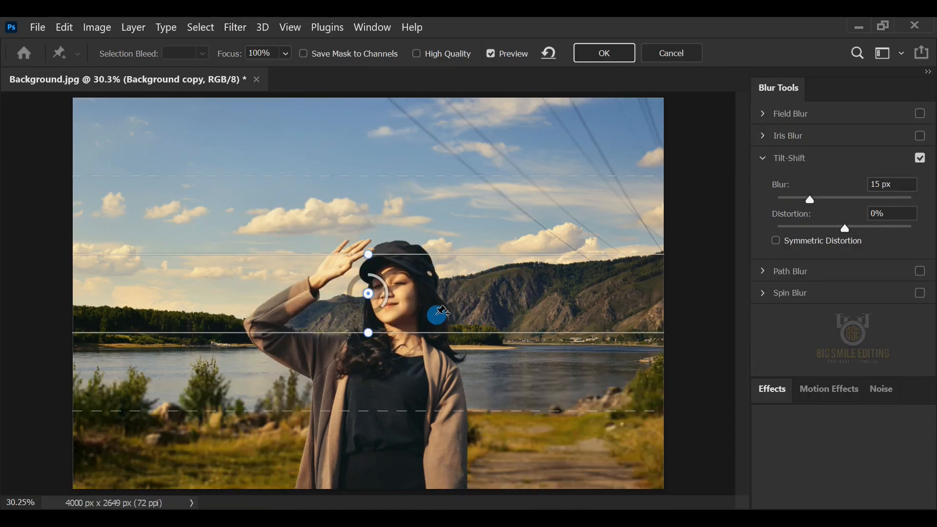
left_click_drag(371, 296, 362, 510)
left_click_drag(382, 469, 384, 496)
left_click_drag(398, 425, 399, 489)
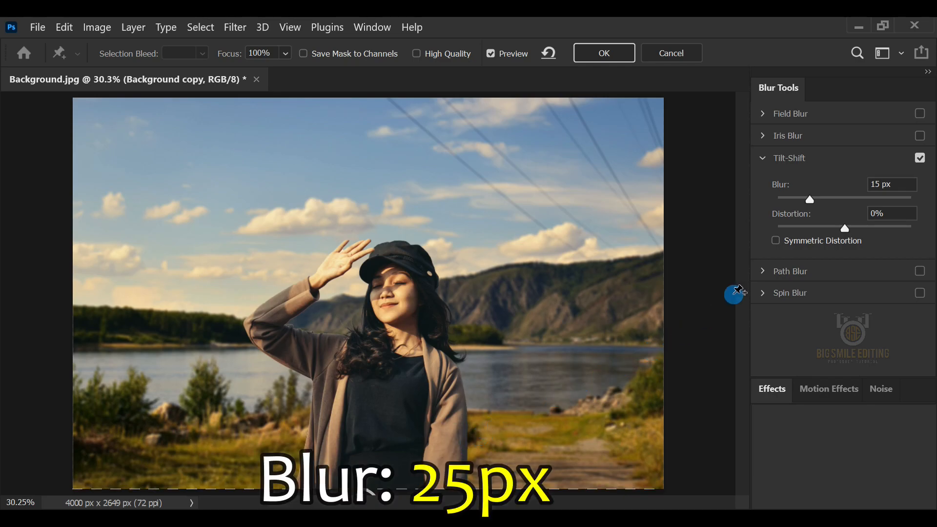
left_click_drag(809, 199, 821, 200)
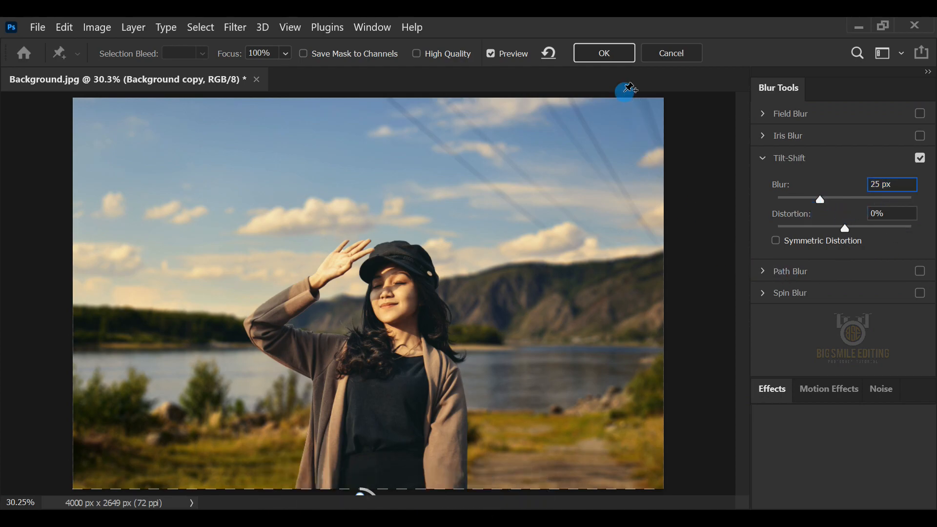
left_click(616, 55)
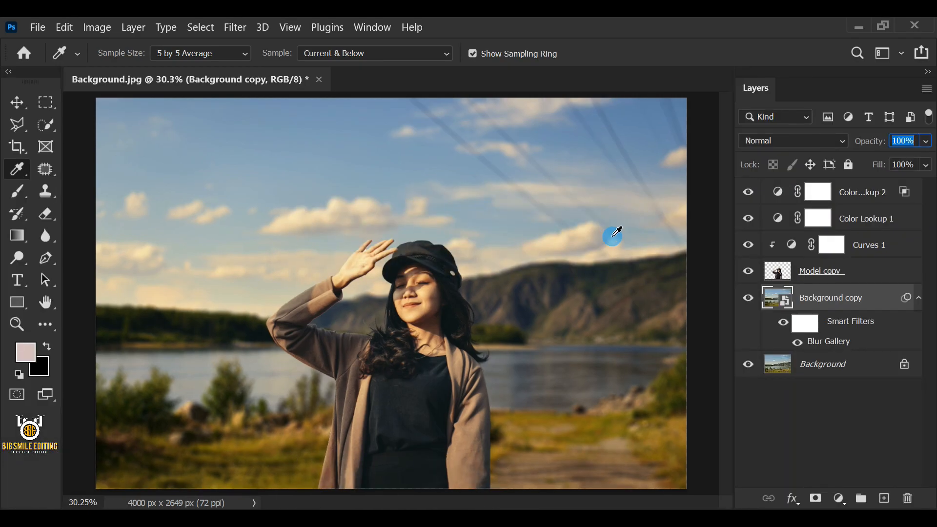
Convert the Model copy layer to a Smart Object
left_click(887, 267)
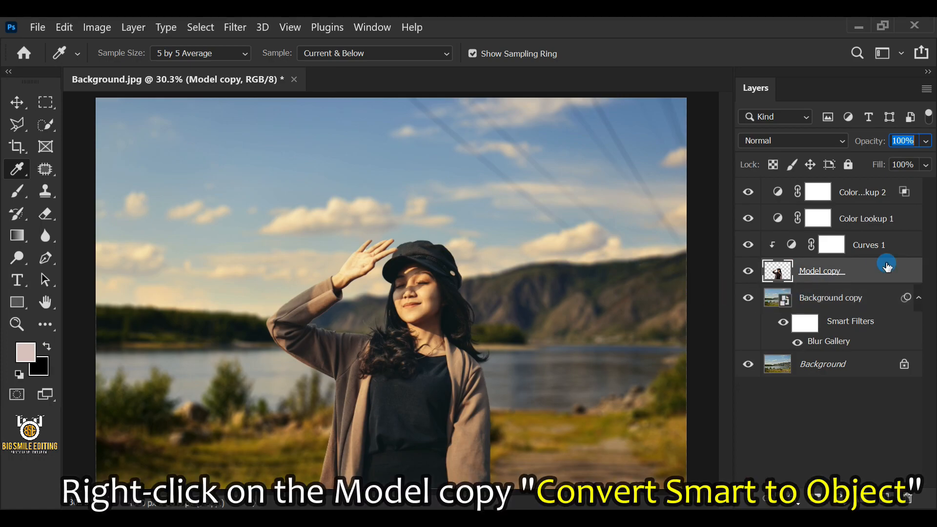
right_click(887, 266)
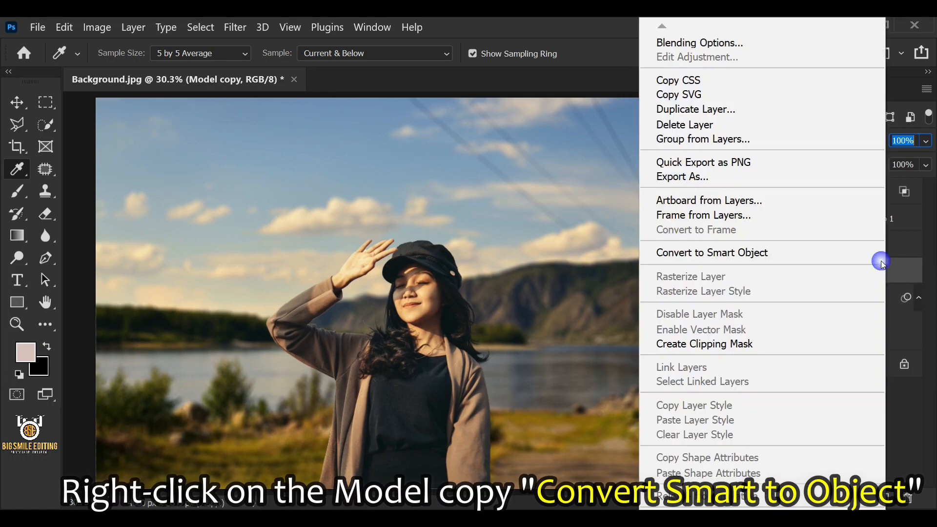
left_click(689, 250)
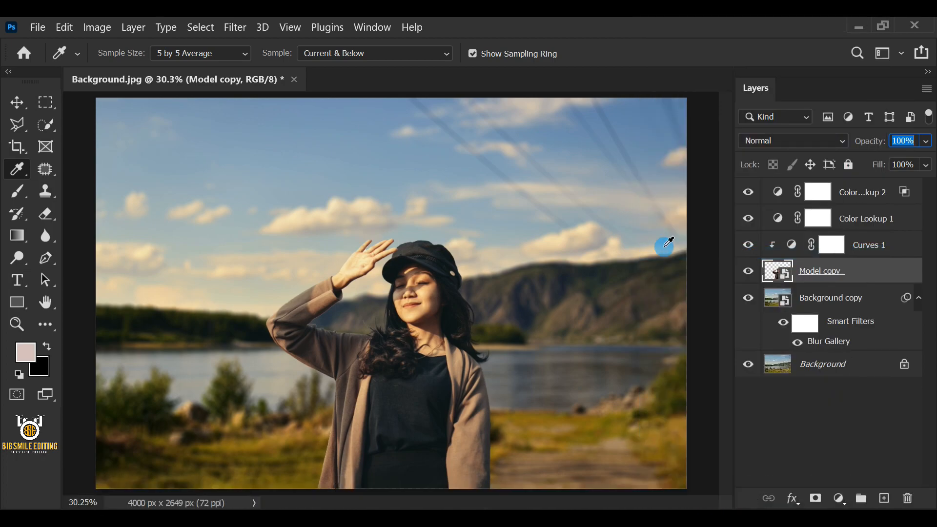
Start a Field Blur on the model layer, placing its pin on her face with the blur set to 0 px
left_click(236, 29)
left_click(407, 240)
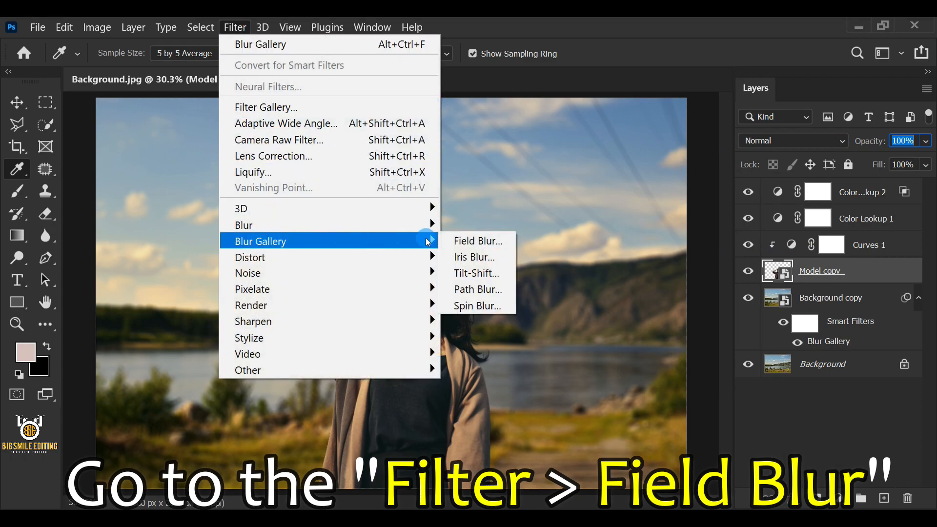
left_click(483, 241)
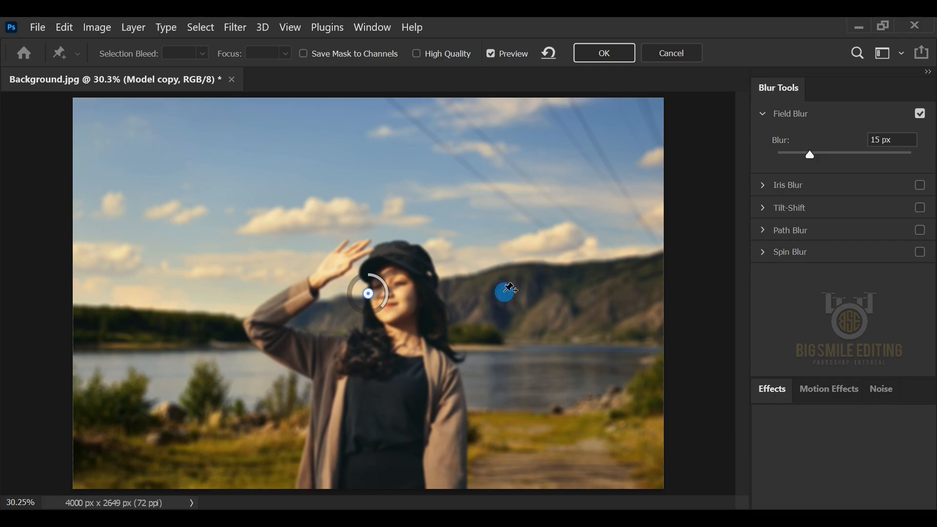
left_click_drag(367, 293, 388, 294)
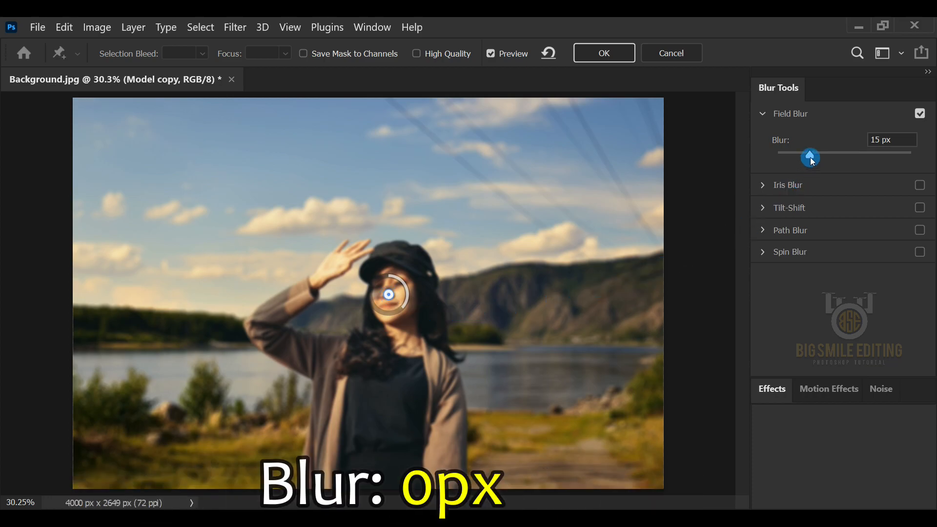
left_click_drag(834, 151, 773, 152)
left_click(897, 137)
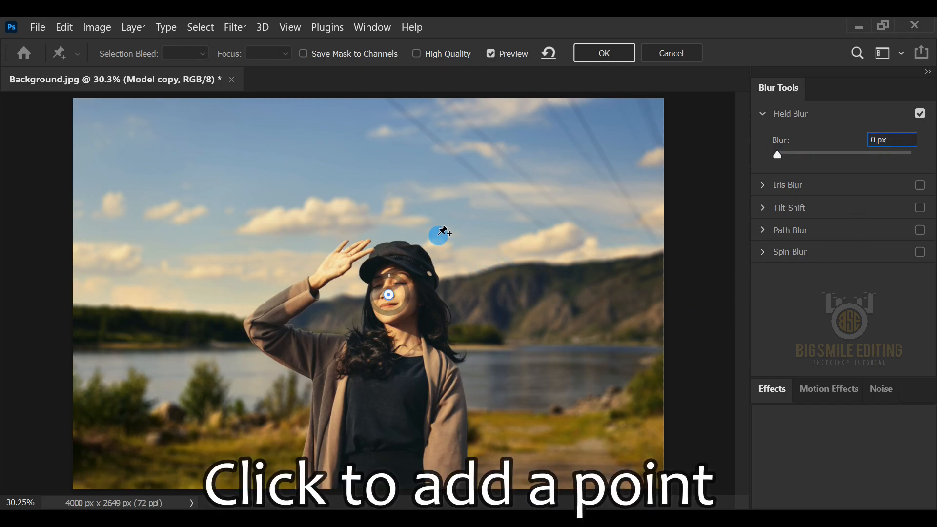
Add Field Blur pins with 15 px blur above her hat and on the grass on both sides of her body
left_click(402, 209)
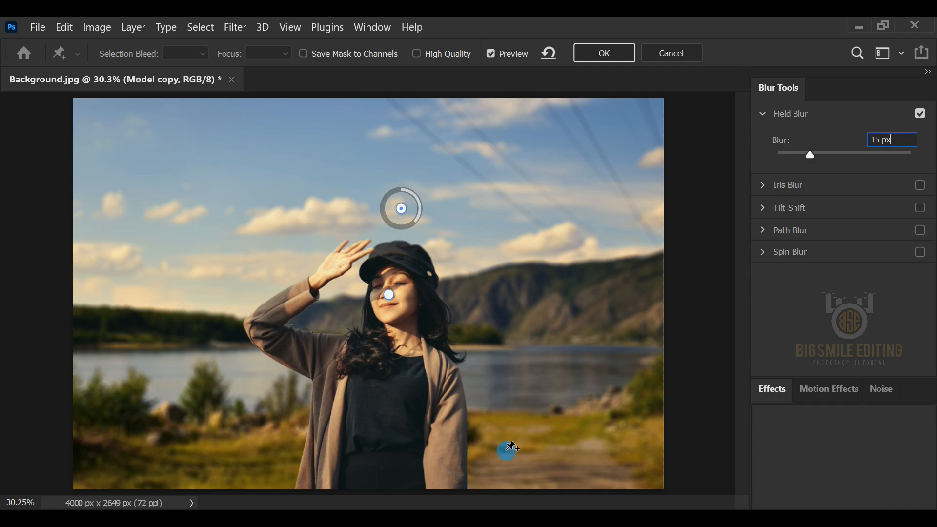
left_click(522, 451)
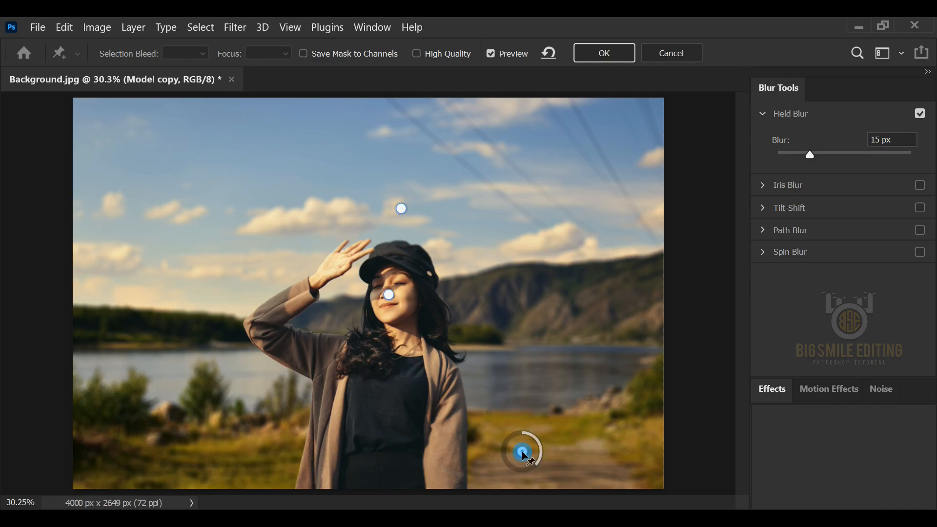
left_click(898, 140)
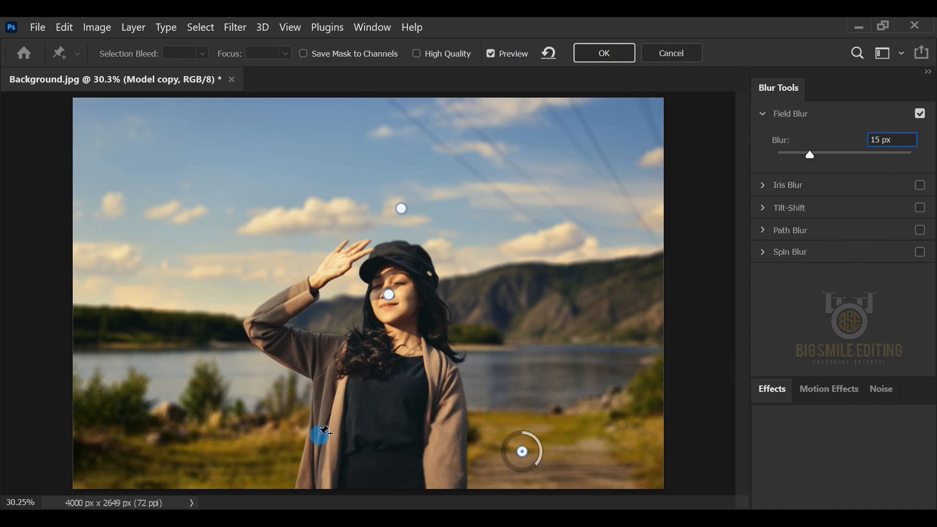
left_click(226, 449)
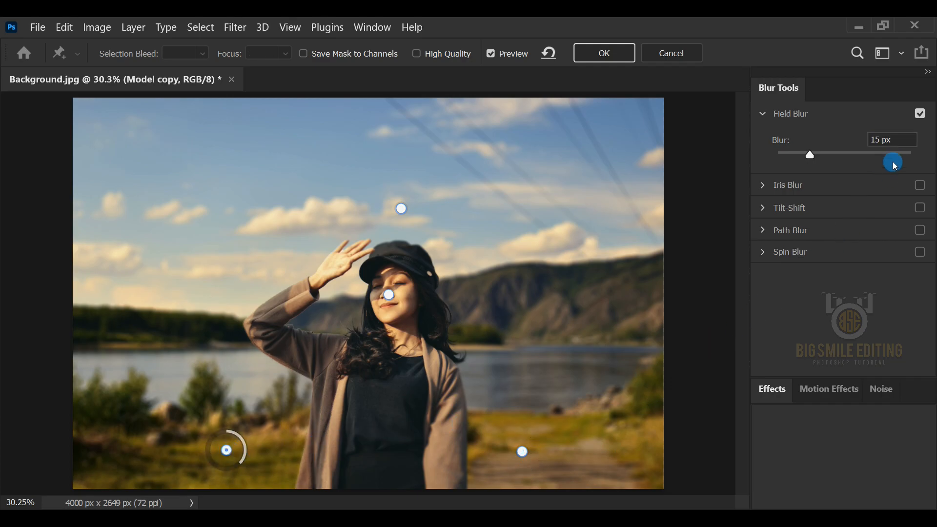
Add 15 px blur pins beside her hair and left of her raised arm, shift the hair-side pin onto the hills, and apply the Field Blur
left_click(486, 336)
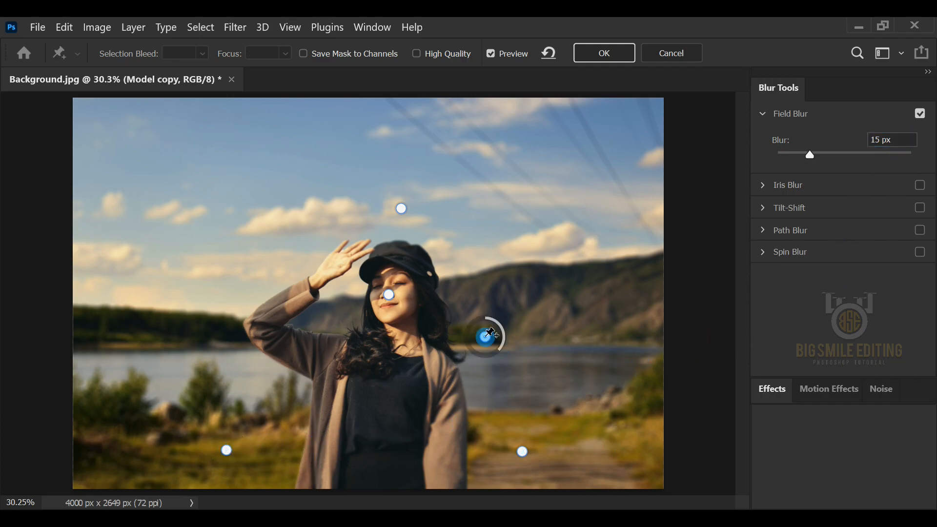
left_click(835, 207)
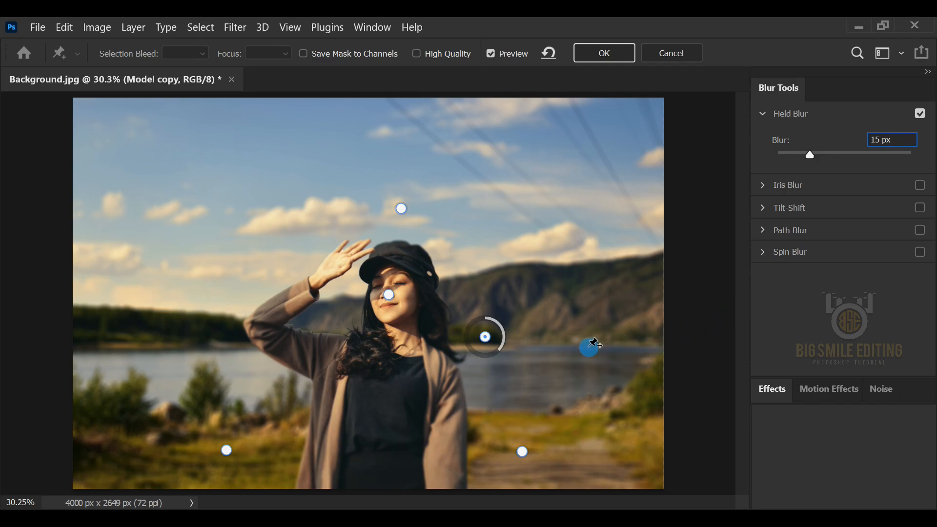
left_click(244, 268)
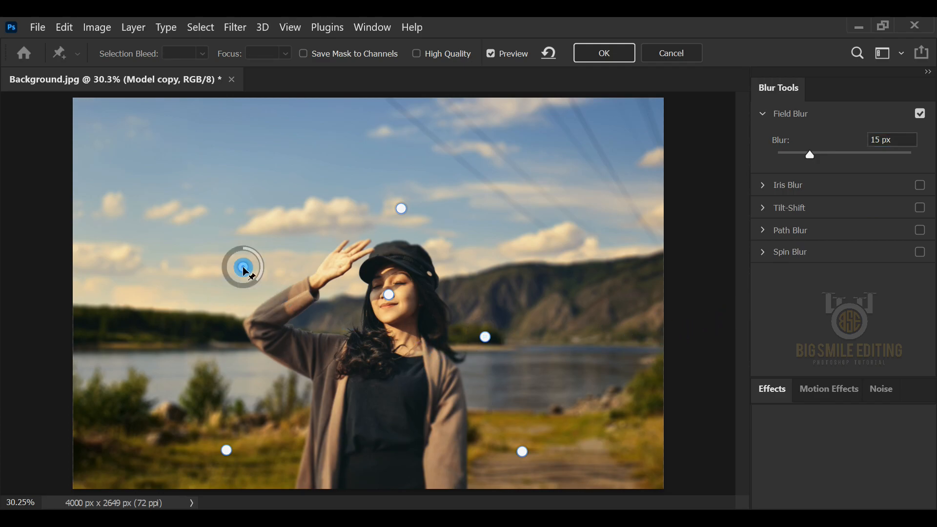
left_click(770, 231)
mouse_move(486, 337)
left_mouse_down()
mouse_move(497, 316)
mouse_move(509, 320)
left_mouse_up()
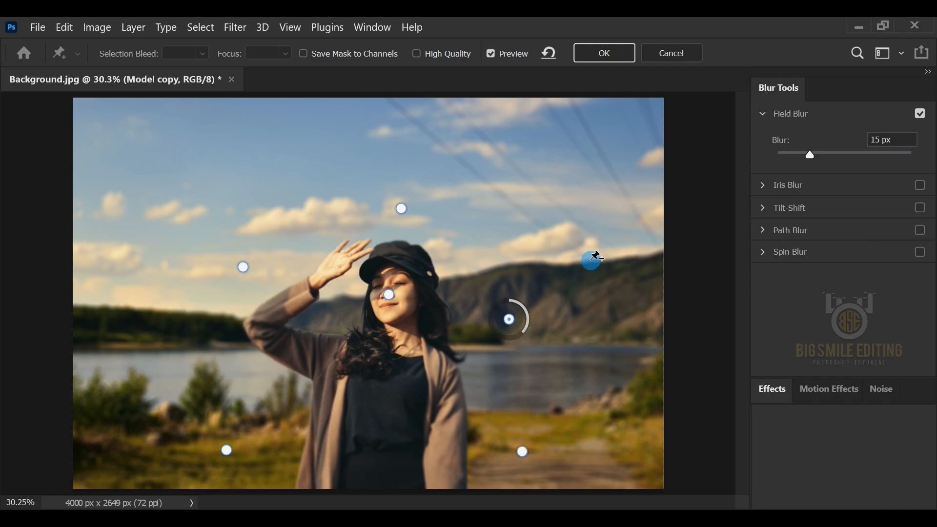
left_click(605, 58)
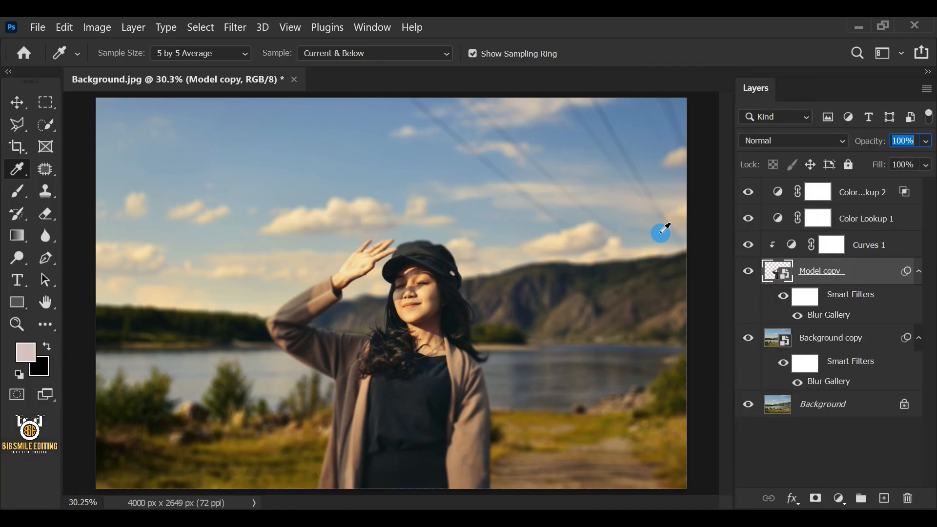
Compare the composite with and without Color Lookup 1, Curves 1 and the Background copy by toggling each layer's visibility
left_click(747, 218)
left_click(746, 218)
left_click(748, 246)
left_click(748, 246)
left_click(748, 339)
left_click(748, 339)
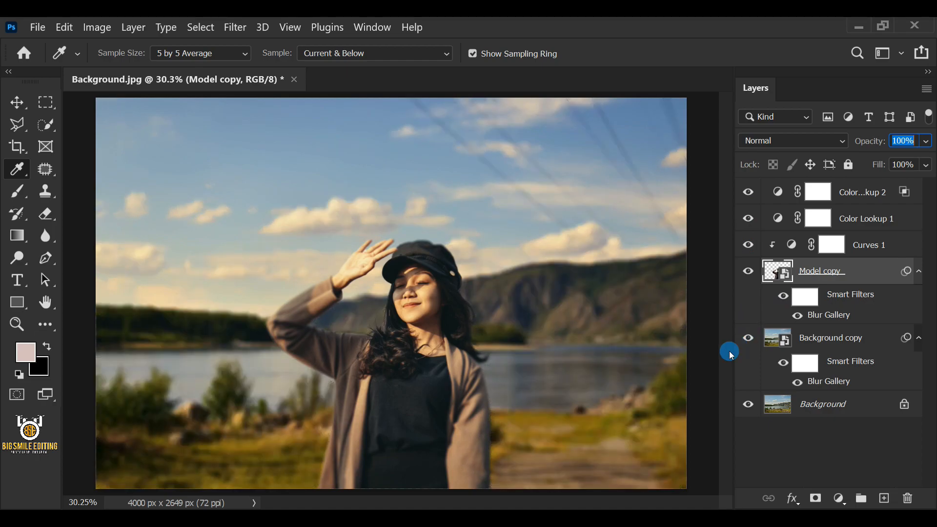